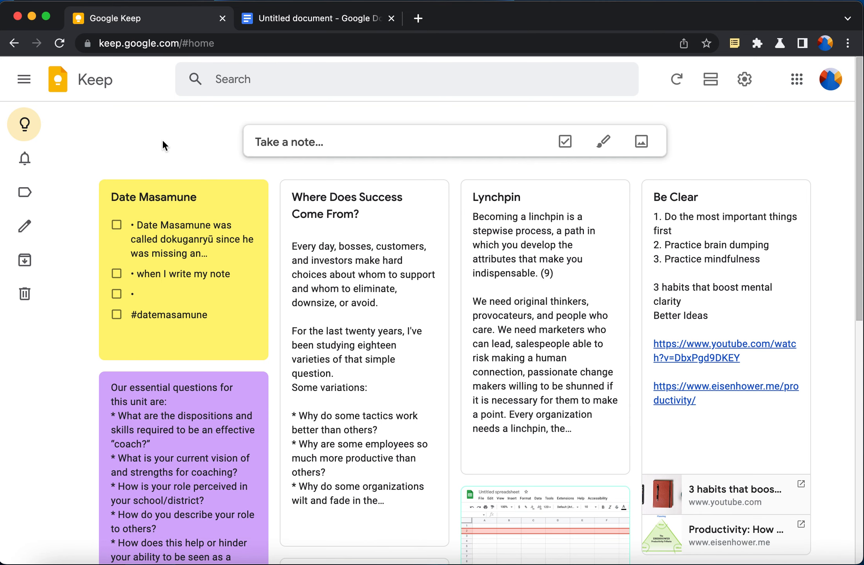
Open a blank new browser tab beside the Keep board and Untitled document tabs
{"action": "left_click", "coordinate": [284, 136]}
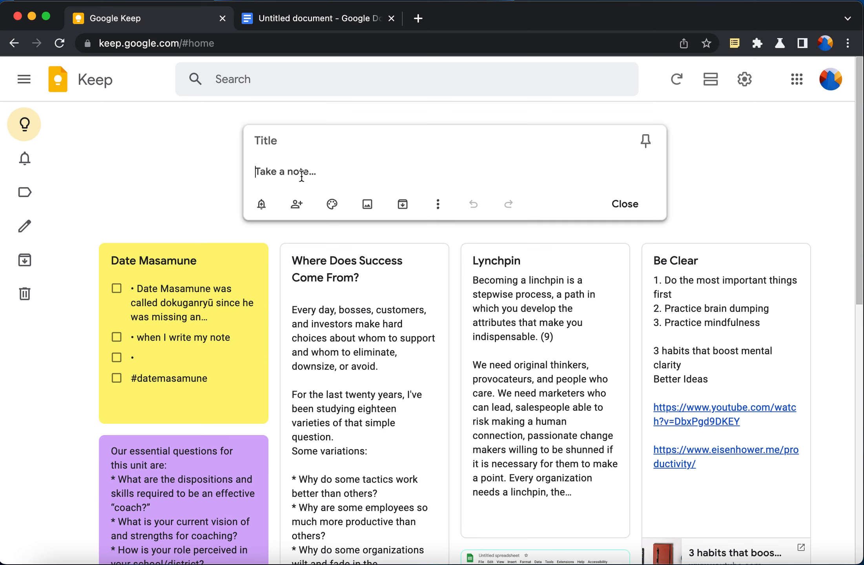
{"action": "left_click", "coordinate": [419, 18]}
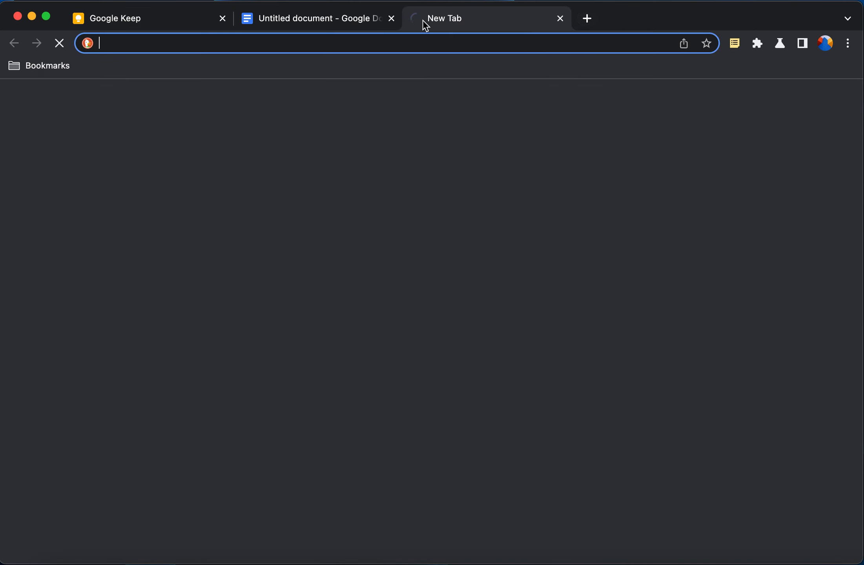
Load Google Keep in the new tab via note.new and close the empty note
{"action": "type", "text": "note"}
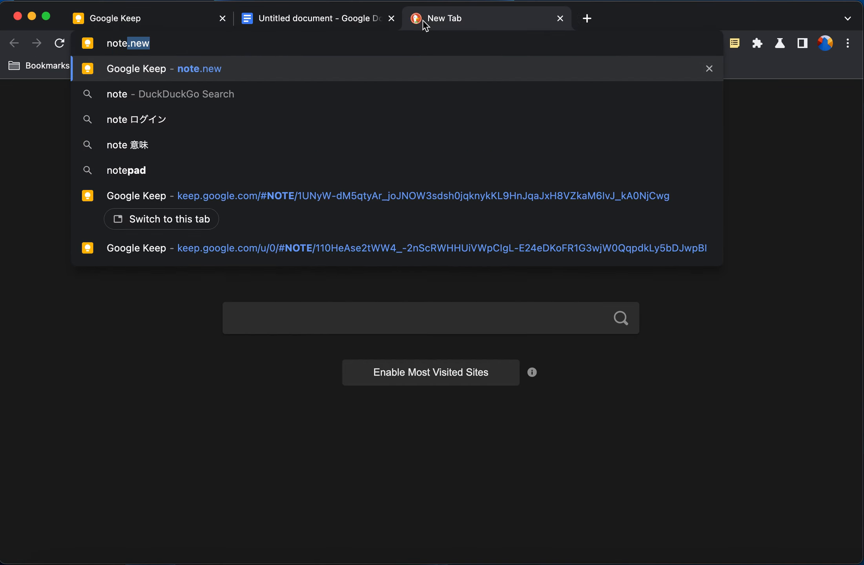
{"action": "key", "text": "Return"}
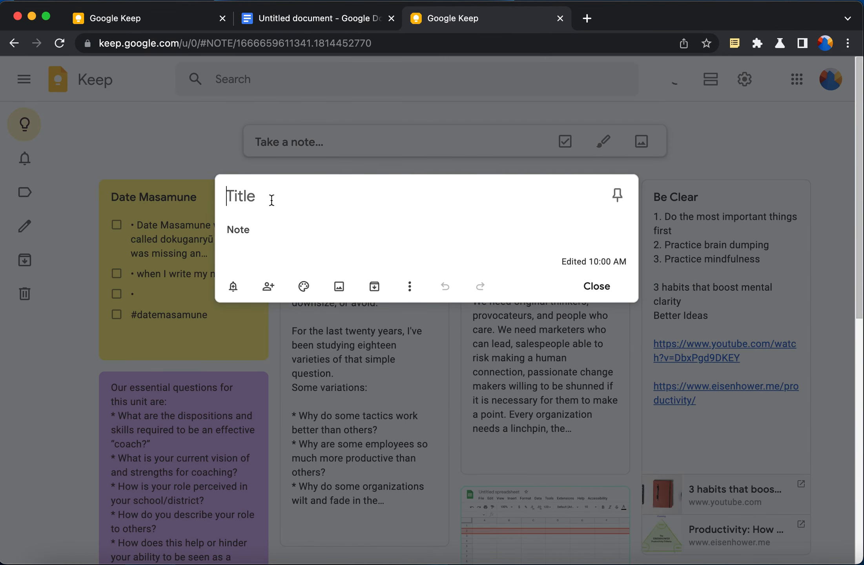
{"action": "left_click", "coordinate": [187, 140]}
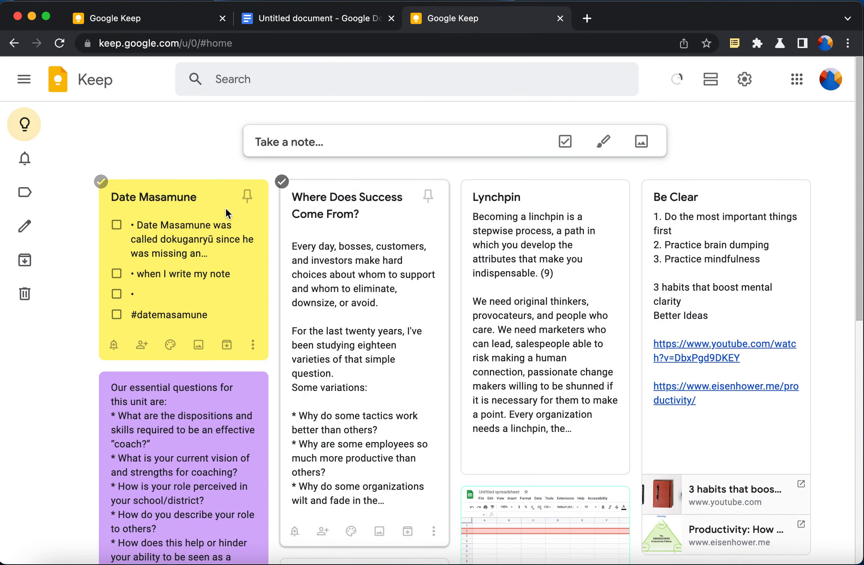
Look at the Date Masamune note, close it, and start a new note
{"action": "left_click", "coordinate": [235, 207]}
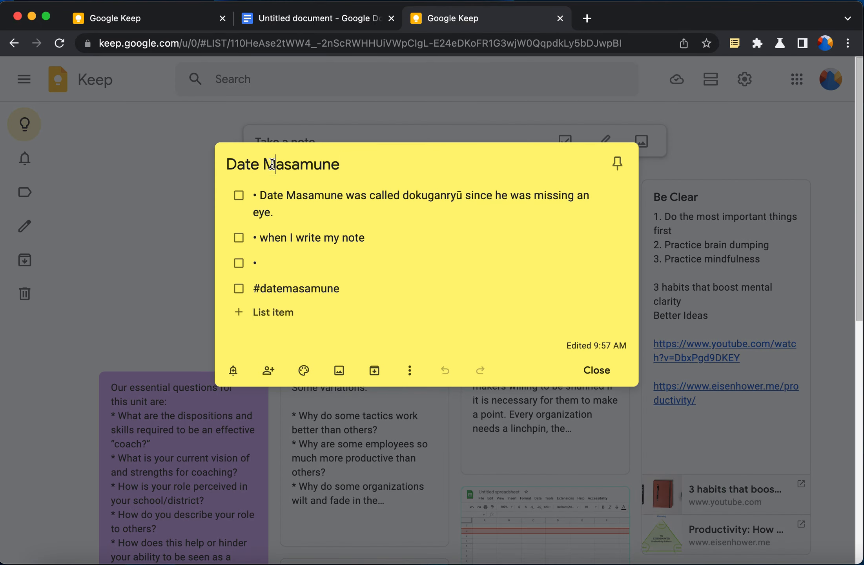
{"action": "triple_click", "coordinate": [272, 164]}
{"action": "left_click", "coordinate": [183, 116]}
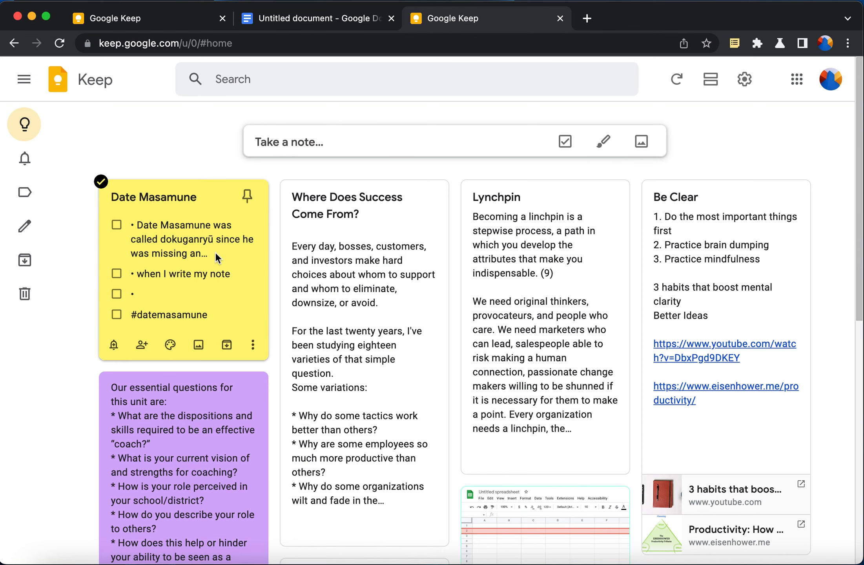
{"action": "left_click", "coordinate": [287, 144]}
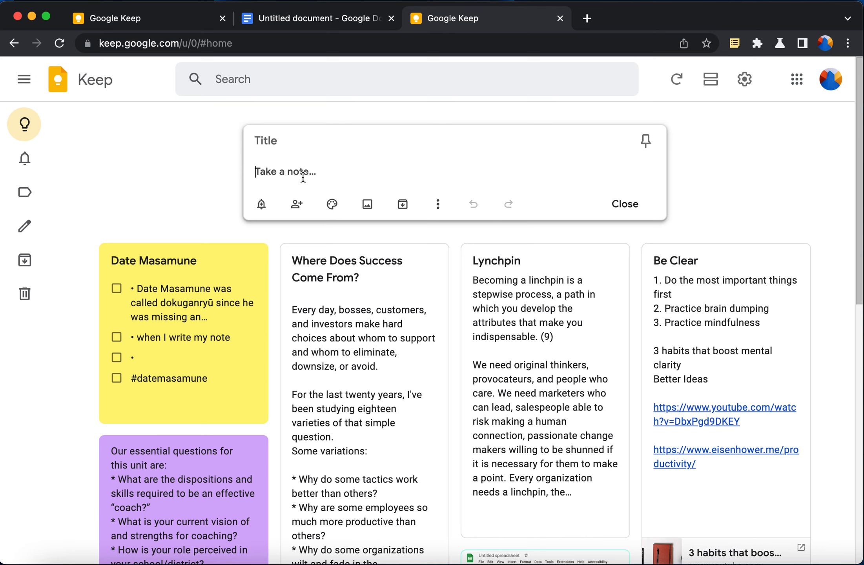
Write 'If this is a note' and toggle checkboxes on and back off
{"action": "type", "text": "If this is a note"}
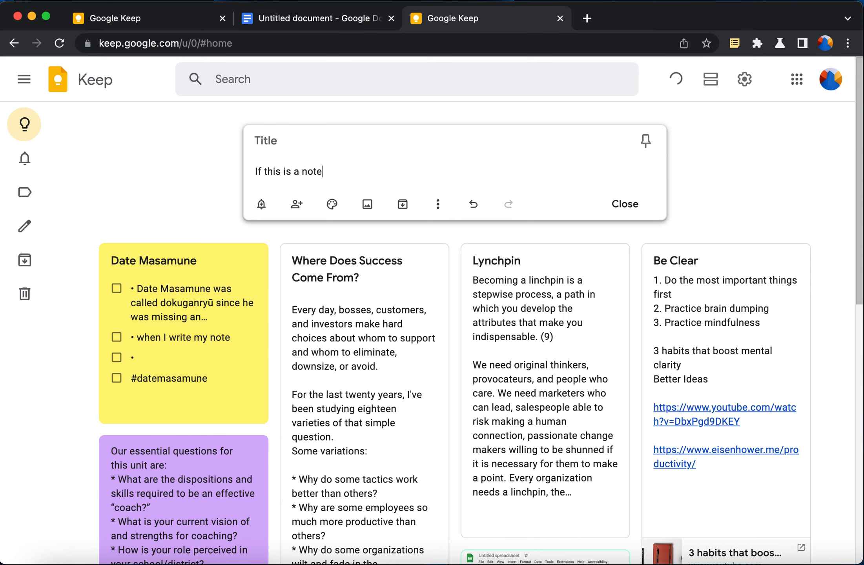
{"action": "key", "text": "Return"}
{"action": "key", "text": "Return"}
{"action": "key", "text": "Return"}
{"action": "key", "text": "Return"}
{"action": "left_click", "coordinate": [355, 173]}
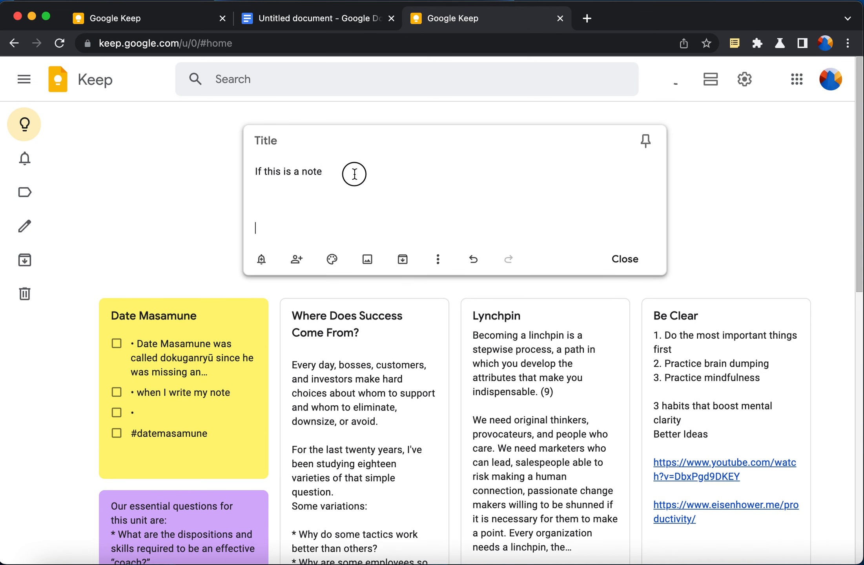
{"action": "left_click", "coordinate": [438, 261]}
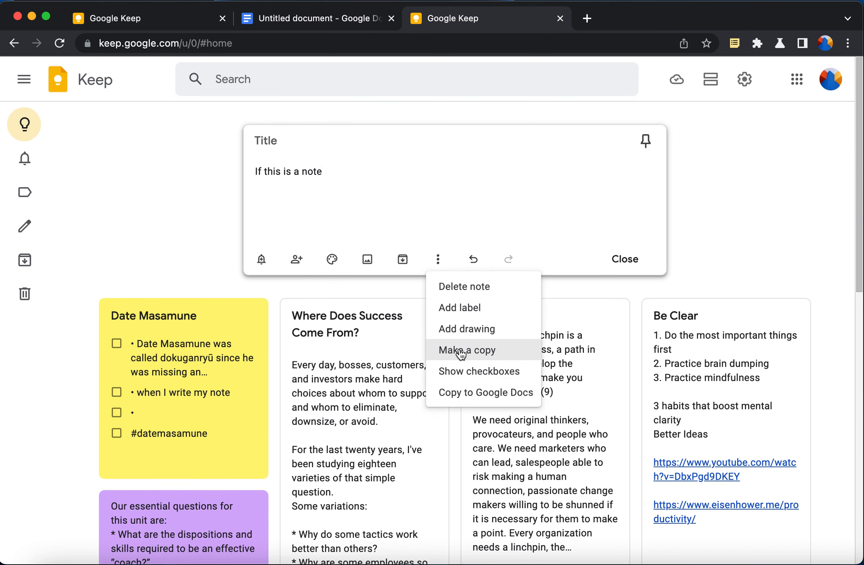
{"action": "left_click", "coordinate": [464, 373]}
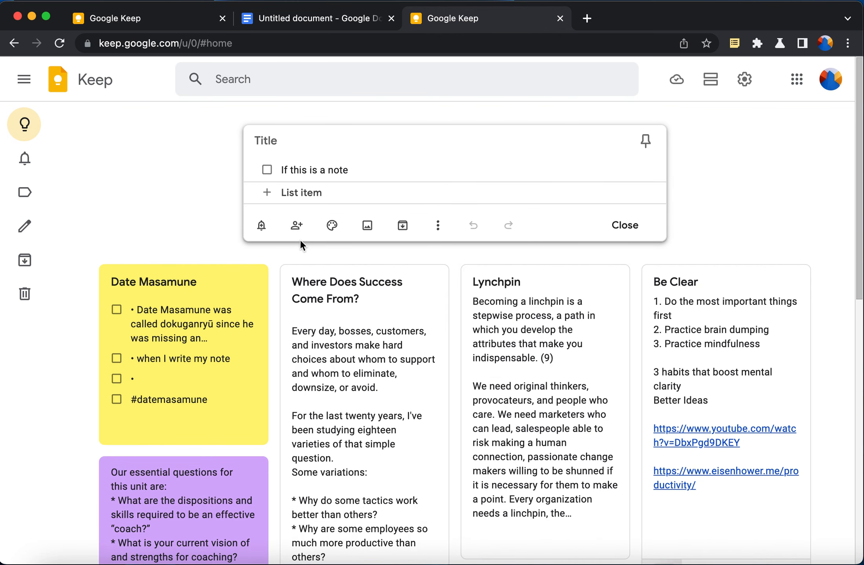
{"action": "left_click", "coordinate": [439, 227]}
{"action": "left_click", "coordinate": [451, 337]}
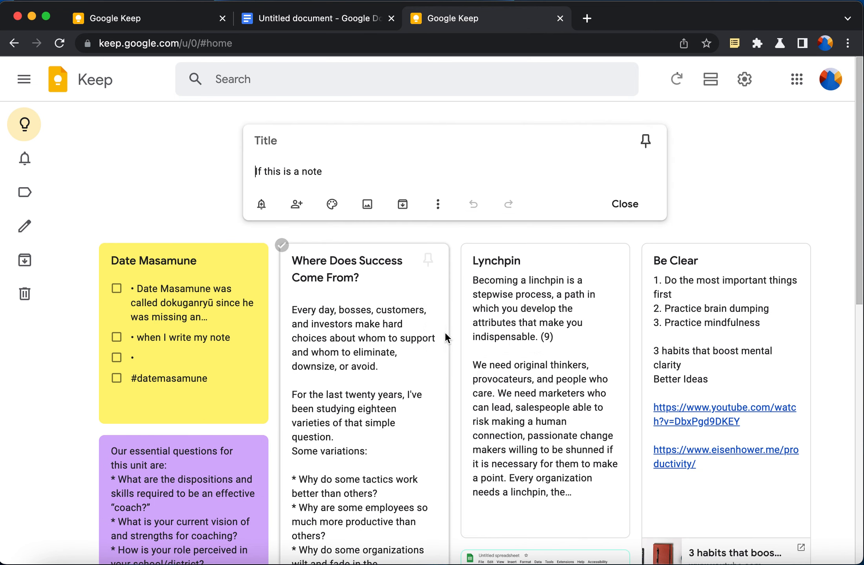
{"action": "left_click", "coordinate": [340, 175]}
Add a '• This is a bullet' line and a numbered list starting '1. Number one'
{"action": "key", "text": "Return"}
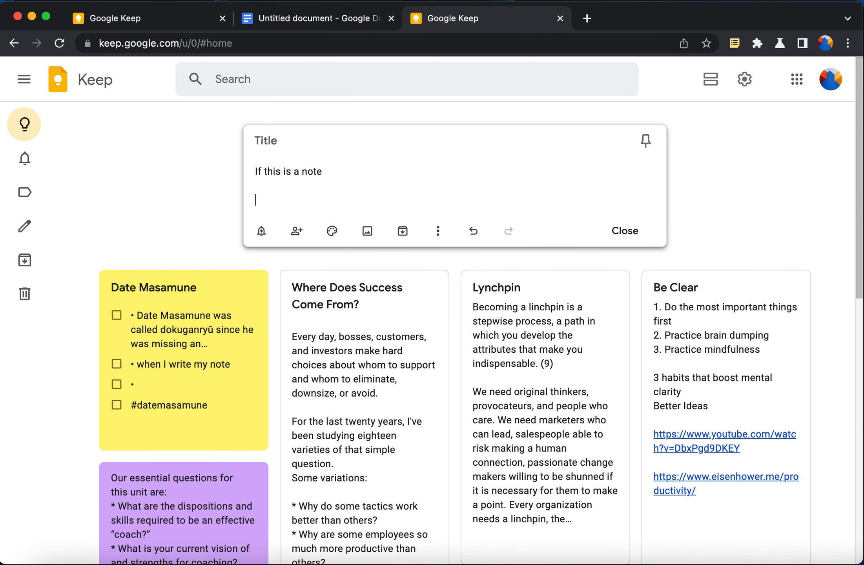
{"action": "type", "text": "*"}
{"action": "key", "text": "BackSpace"}
{"action": "type", "text": "• This is a bullet"}
{"action": "key", "text": "Return"}
{"action": "key", "text": "Return"}
{"action": "key", "text": "Return"}
{"action": "type", "text": "1. "}
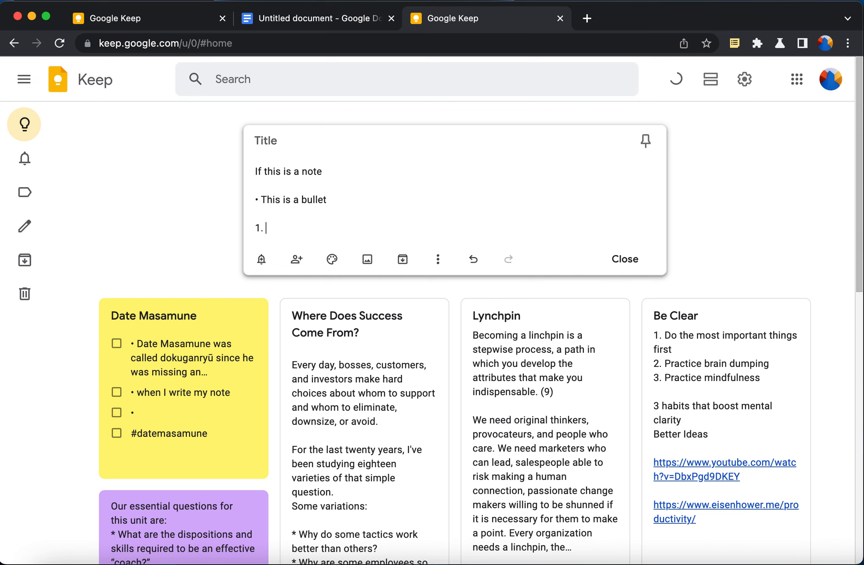
{"action": "type", "text": "Number one"}
{"action": "key", "text": "Return"}
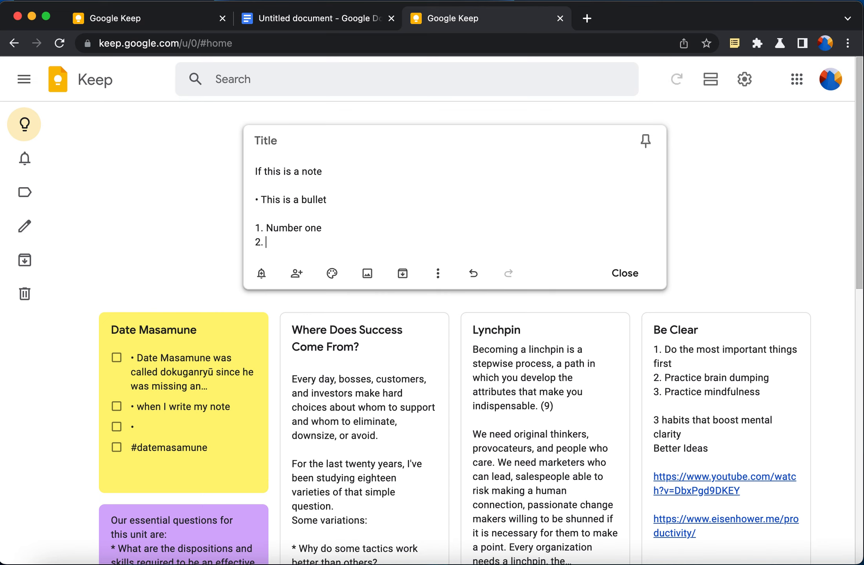
Skip setting a reminder and add the suggested collaborator to the note
{"action": "left_click", "coordinate": [261, 273]}
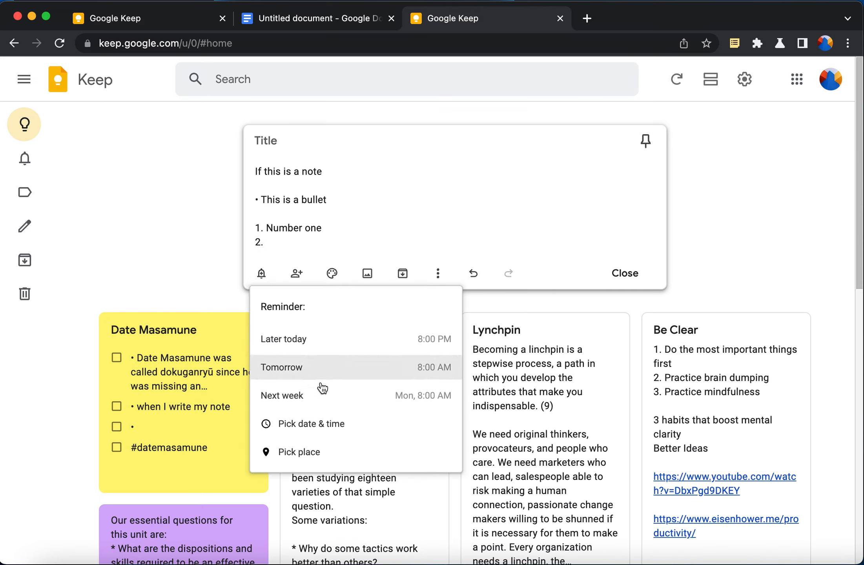
{"action": "left_click", "coordinate": [400, 139]}
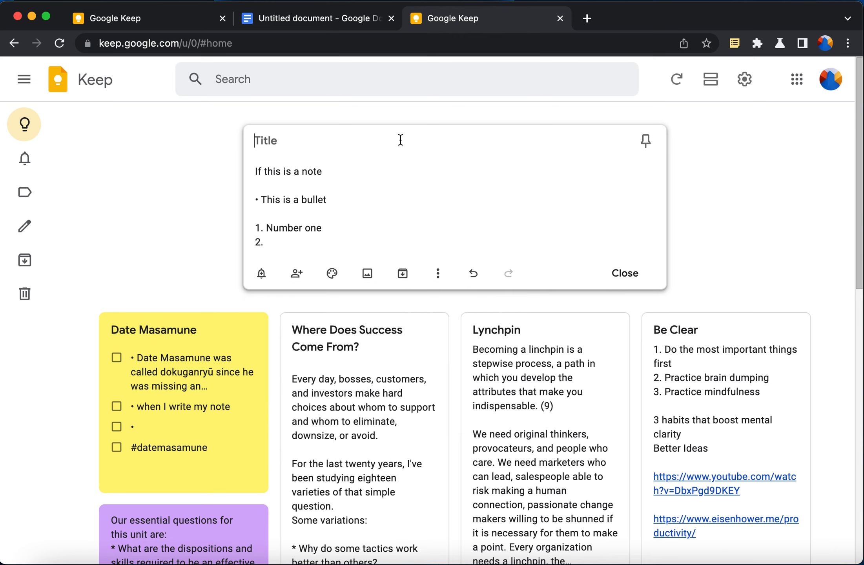
{"action": "left_click", "coordinate": [299, 274]}
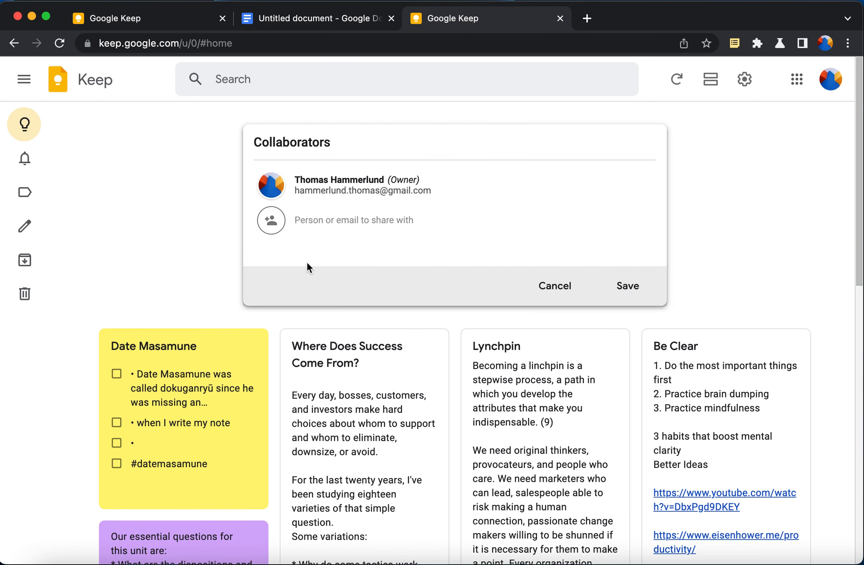
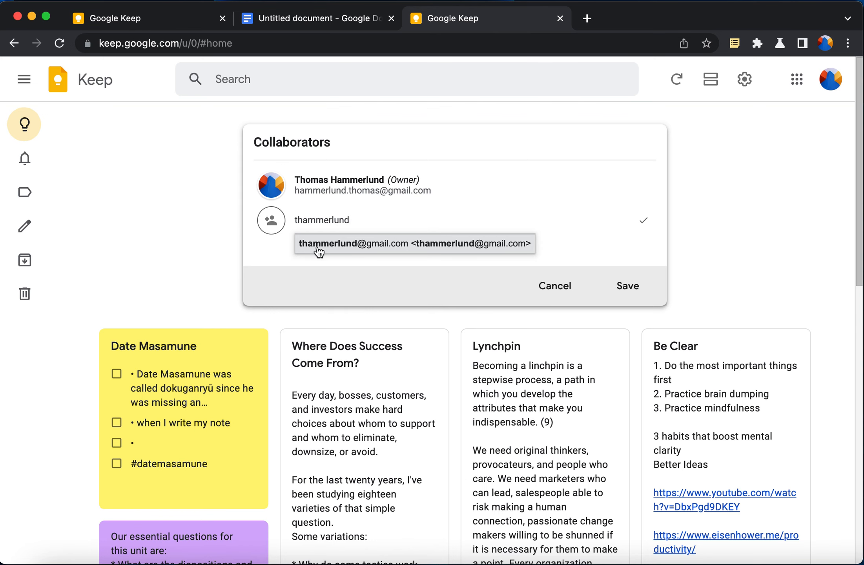
{"action": "left_click", "coordinate": [341, 238]}
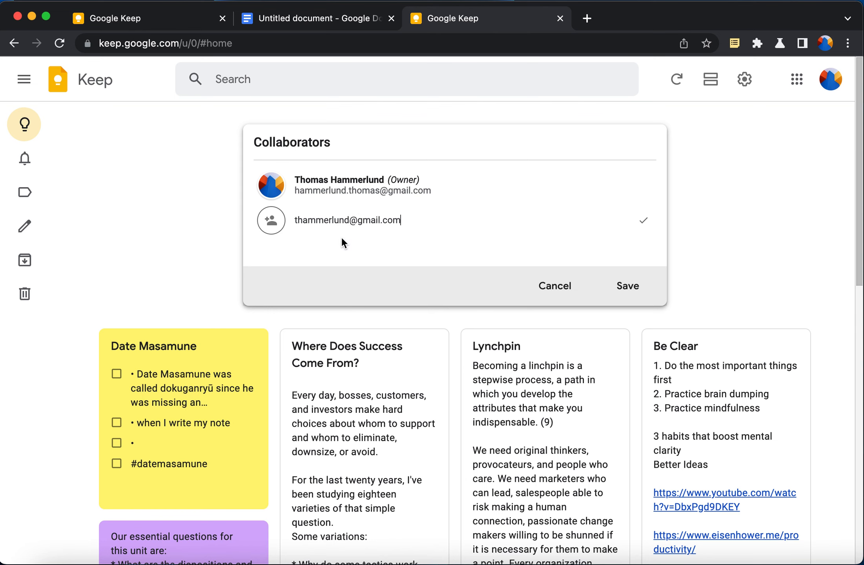
{"action": "left_click", "coordinate": [628, 288]}
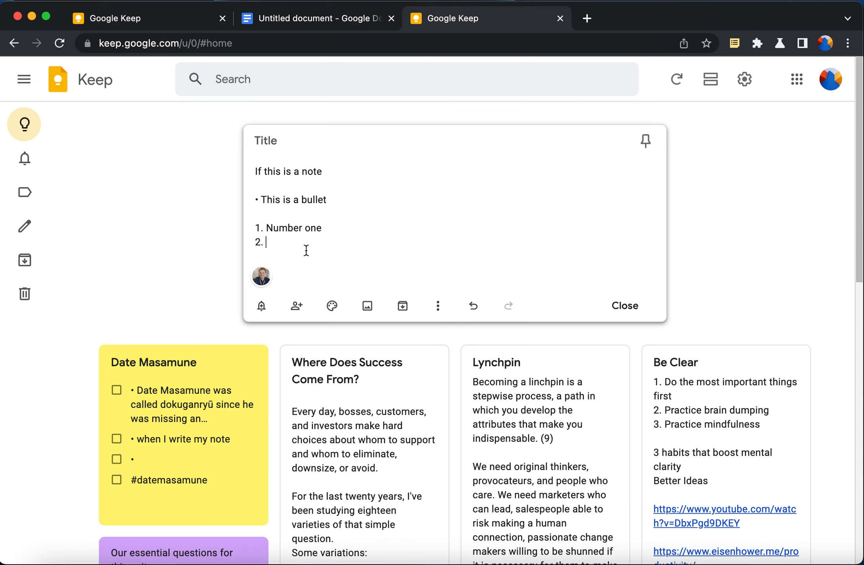
Give the note a red background and save it to the board
{"action": "left_click", "coordinate": [332, 306]}
{"action": "left_click", "coordinate": [345, 335]}
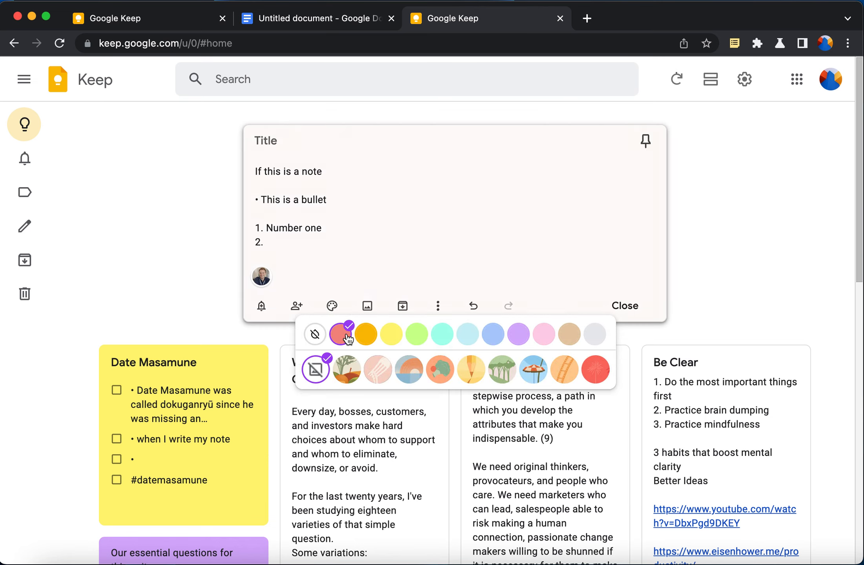
{"action": "left_click", "coordinate": [377, 141]}
{"action": "left_click", "coordinate": [626, 306]}
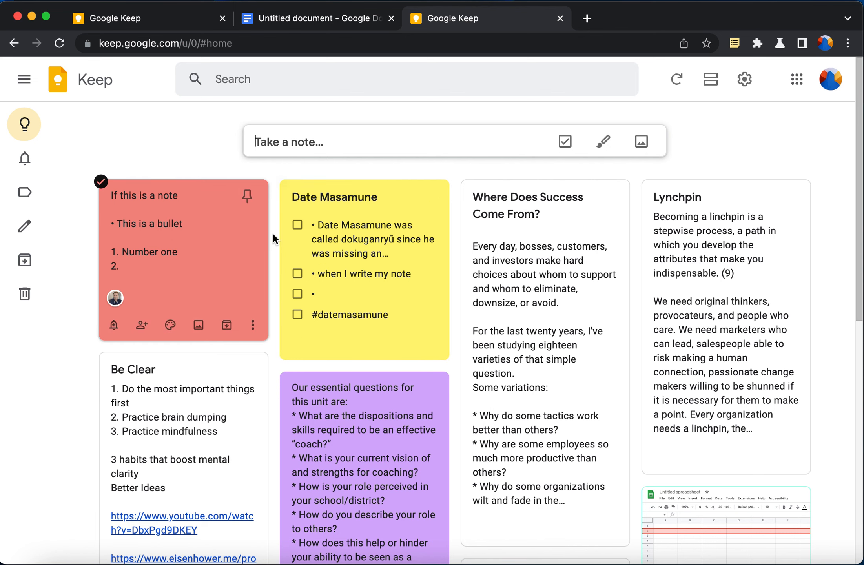
{"action": "left_click", "coordinate": [306, 22]}
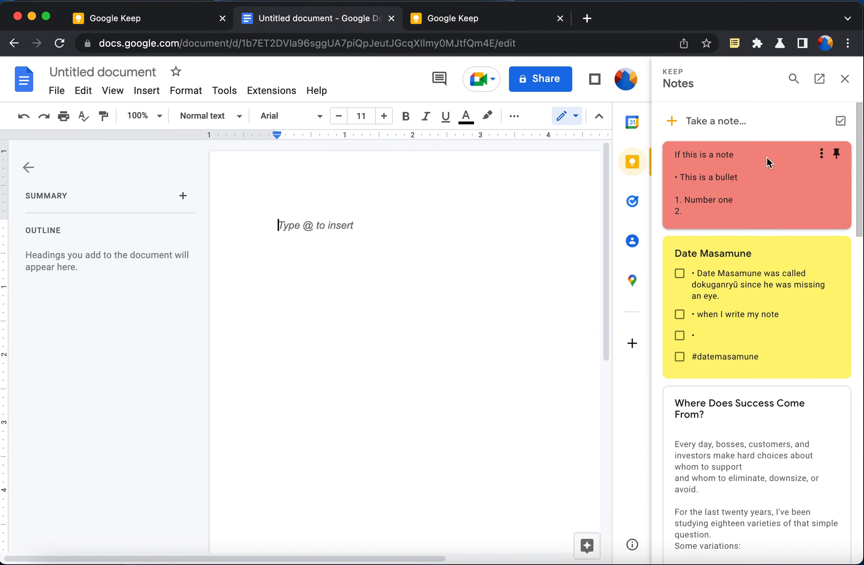
Insert the red note's text into the Untitled document from the Keep side panel
{"action": "left_click", "coordinate": [760, 162]}
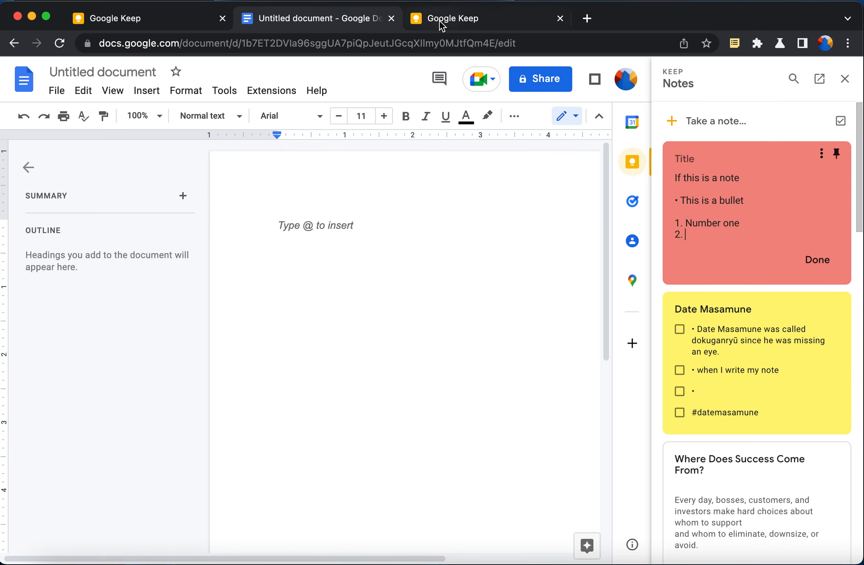
{"action": "left_click", "coordinate": [454, 24]}
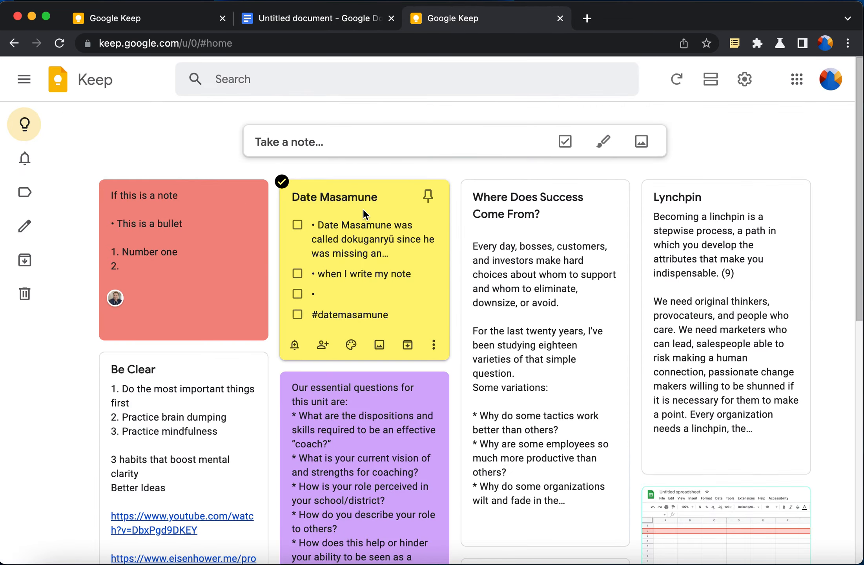
{"action": "left_click", "coordinate": [308, 23]}
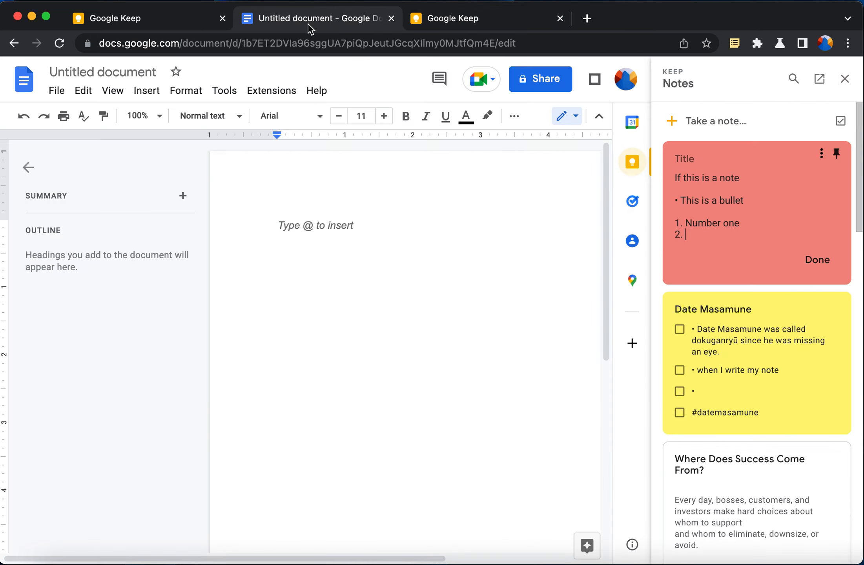
{"action": "left_click_drag", "start_coordinate": [726, 233], "coordinate": [818, 161]}
{"action": "left_click", "coordinate": [820, 155]}
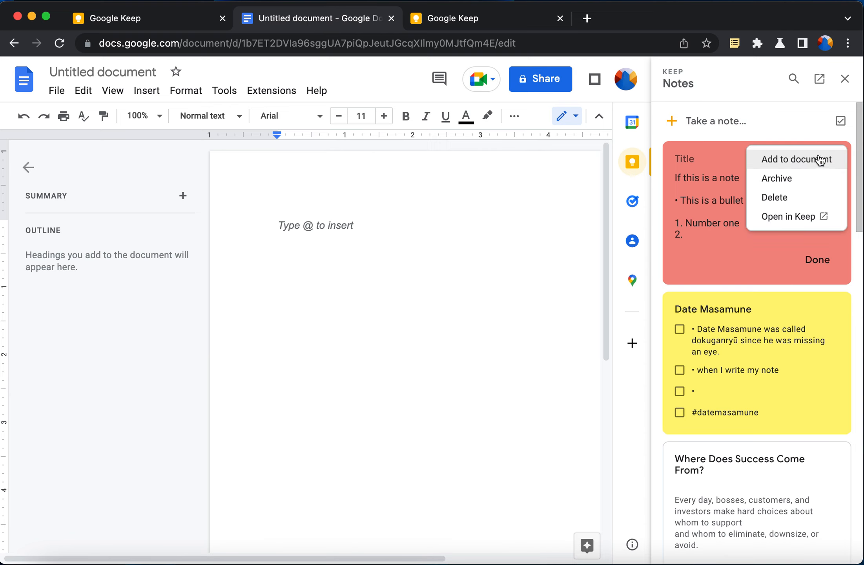
{"action": "left_click", "coordinate": [696, 160]}
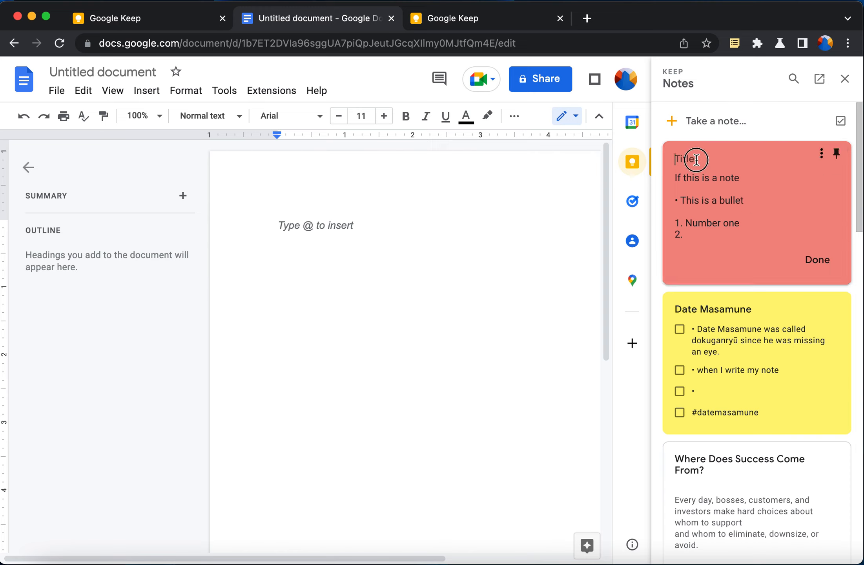
{"action": "left_click", "coordinate": [822, 153]}
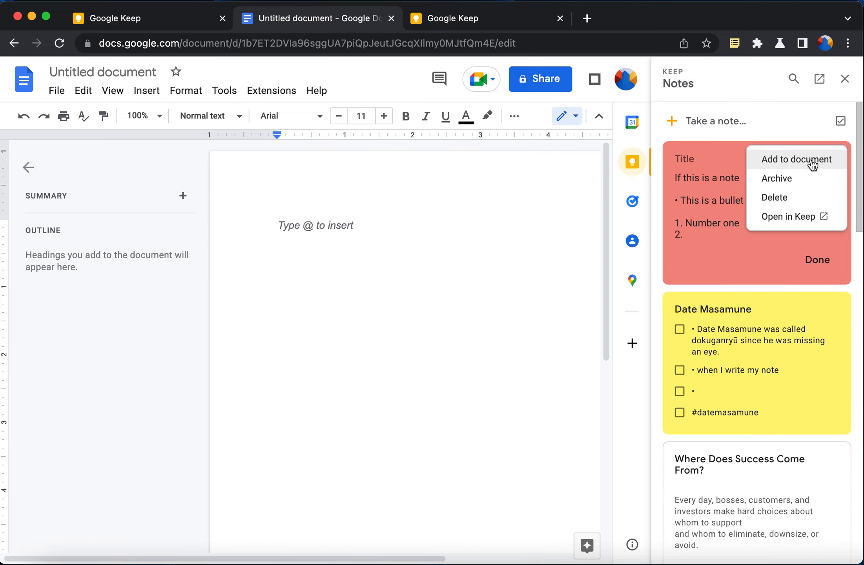
{"action": "left_click", "coordinate": [812, 165]}
Drag the Date Masamune checklist into the document and close the duplicate Keep tab
{"action": "left_click", "coordinate": [771, 310]}
{"action": "left_click_drag", "start_coordinate": [771, 310], "coordinate": [369, 413]}
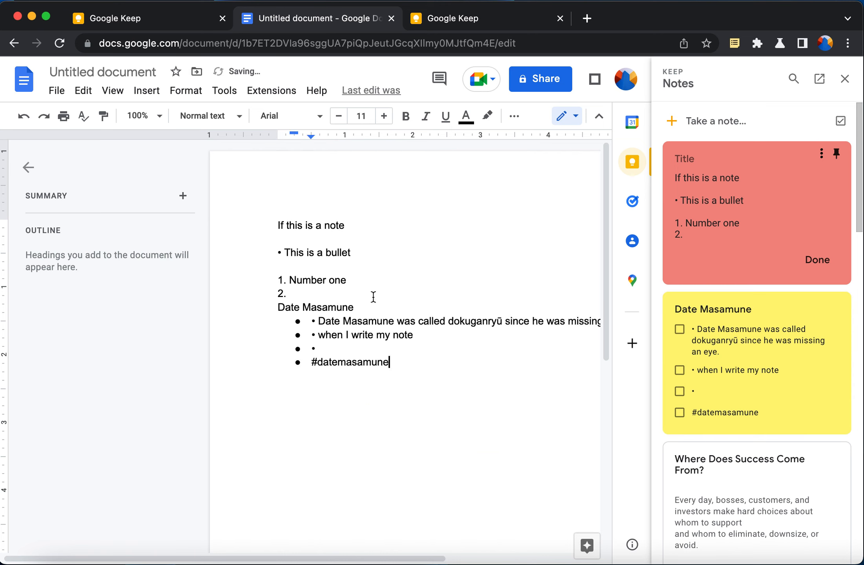
{"action": "key", "text": "Return"}
{"action": "key", "text": "Return"}
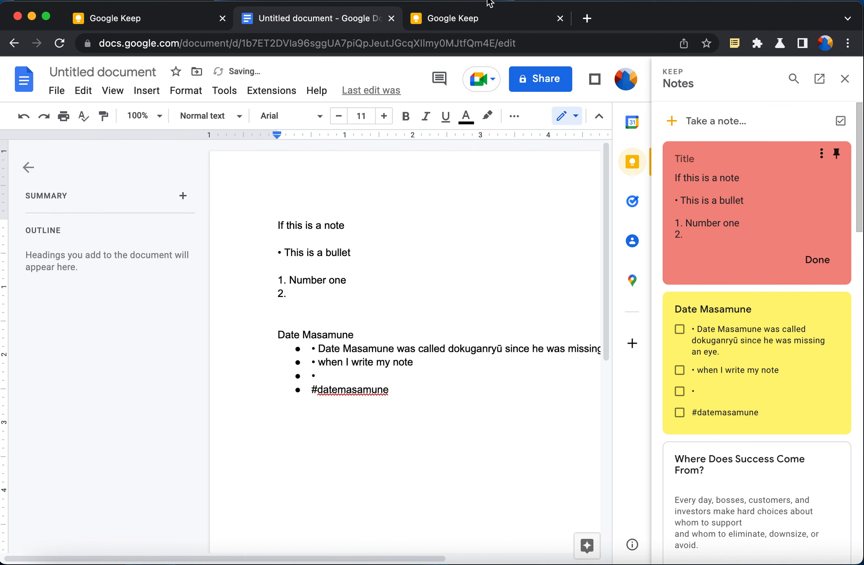
{"action": "left_click", "coordinate": [561, 18]}
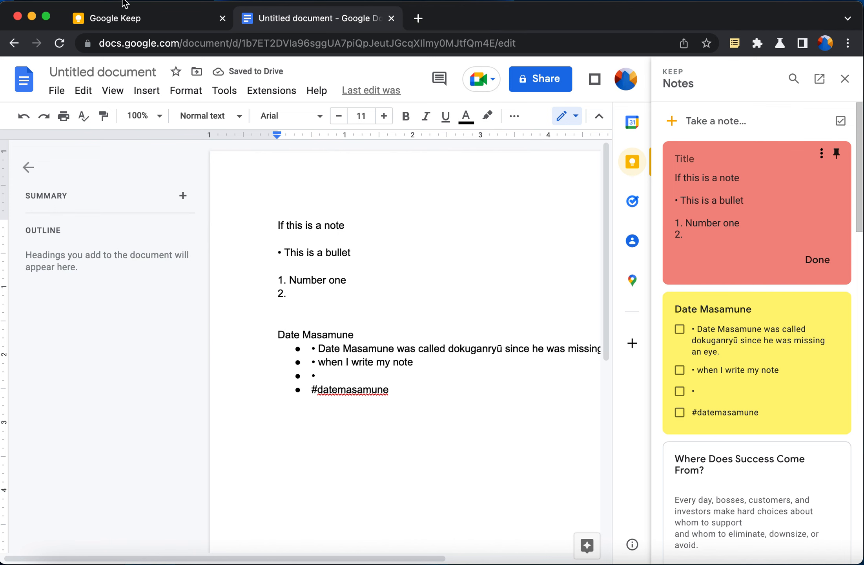
{"action": "left_click", "coordinate": [135, 18]}
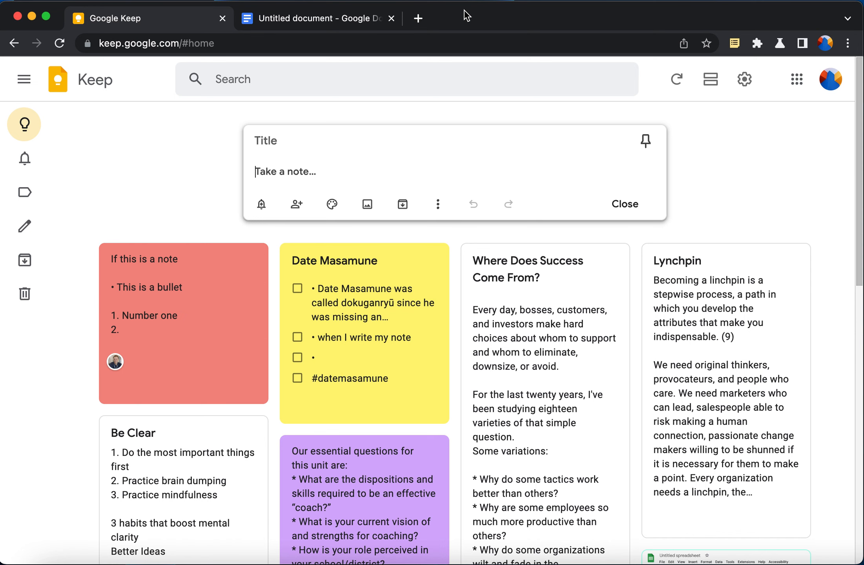
Open the red note for editing on the Google Keep board
{"action": "left_click", "coordinate": [301, 21]}
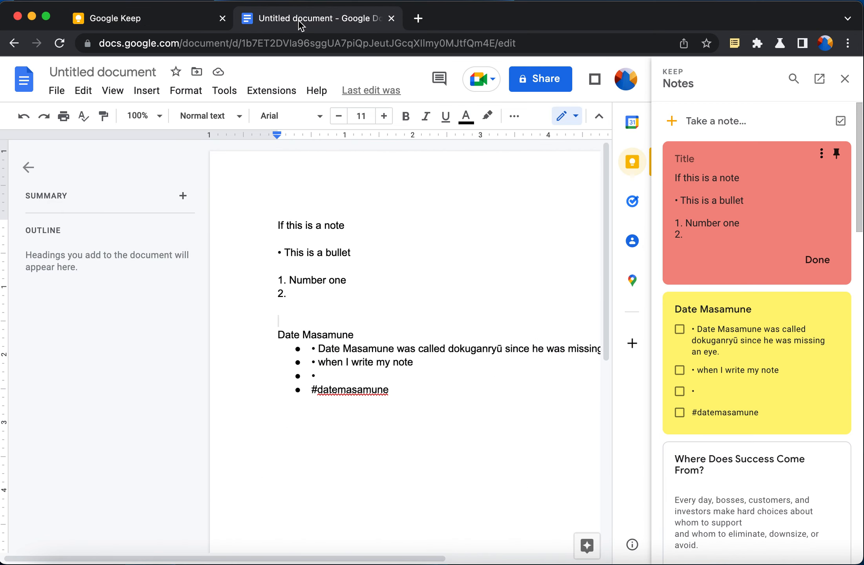
{"action": "left_click", "coordinate": [818, 185]}
{"action": "left_click", "coordinate": [754, 185]}
{"action": "left_click", "coordinate": [109, 17]}
{"action": "left_click", "coordinate": [138, 313]}
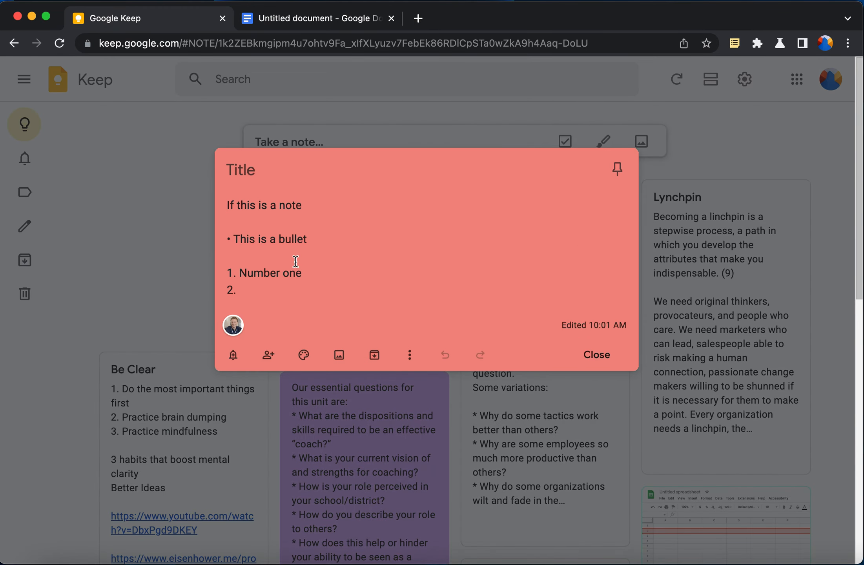
Type the hashtag #GoogleKeep on a new line below the numbered list
{"action": "left_click", "coordinate": [311, 284]}
{"action": "key", "text": "Return"}
{"action": "key", "text": "Return"}
{"action": "key", "text": "Return"}
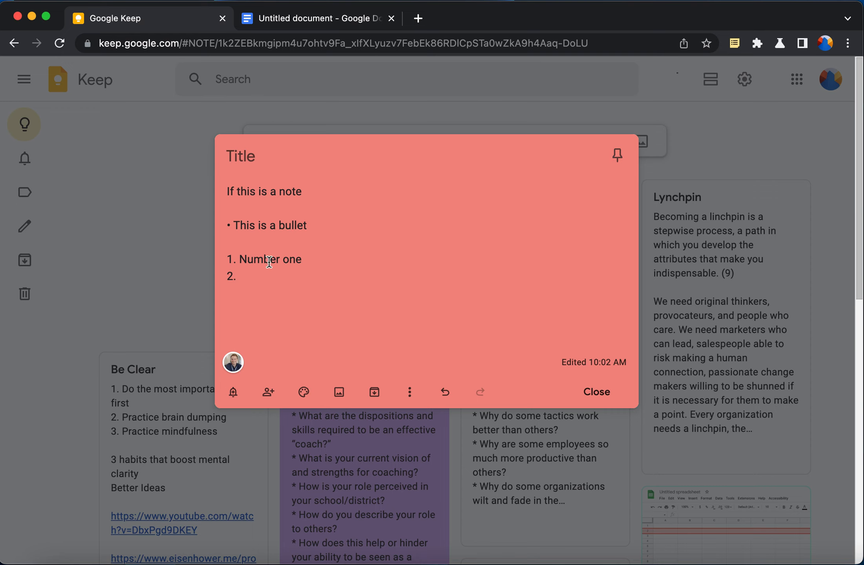
{"action": "left_click", "coordinate": [316, 311]}
{"action": "type", "text": "#"}
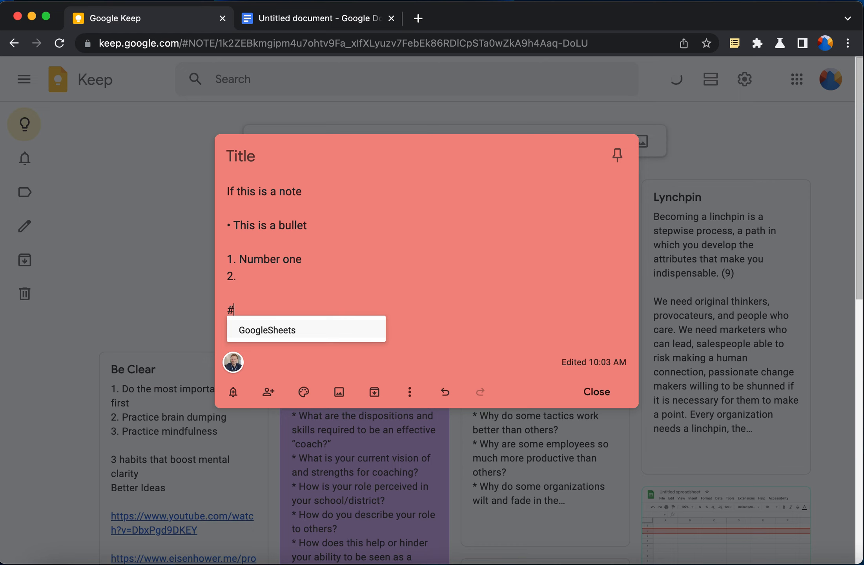
{"action": "type", "text": "Google"}
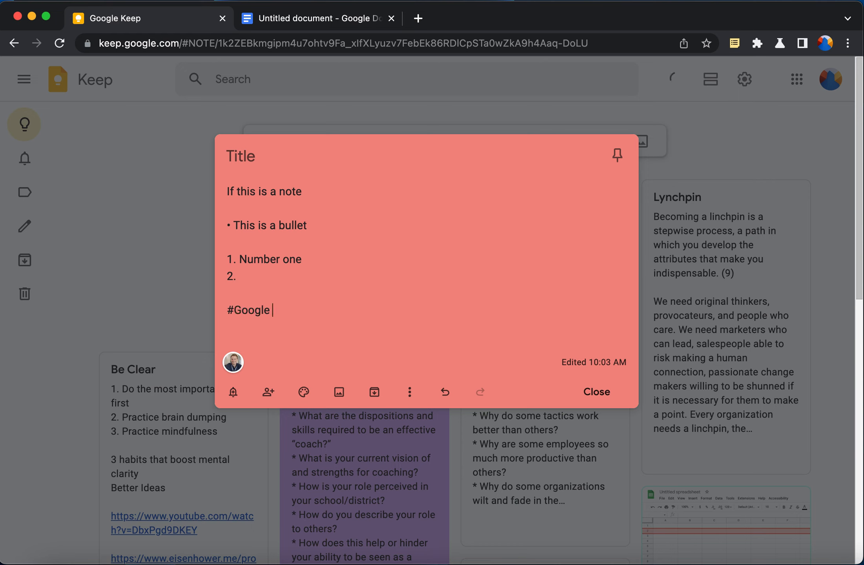
{"action": "key", "text": "BackSpace"}
{"action": "key", "text": "BackSpace"}
{"action": "type", "text": "e"}
{"action": "key", "text": "BackSpace"}
{"action": "key", "text": "BackSpace"}
{"action": "key", "text": "BackSpace"}
{"action": "key", "text": "BackSpace"}
{"action": "key", "text": "BackSpace"}
{"action": "key", "text": "BackSpace"}
{"action": "key", "text": "BackSpace"}
{"action": "type", "text": "#"}
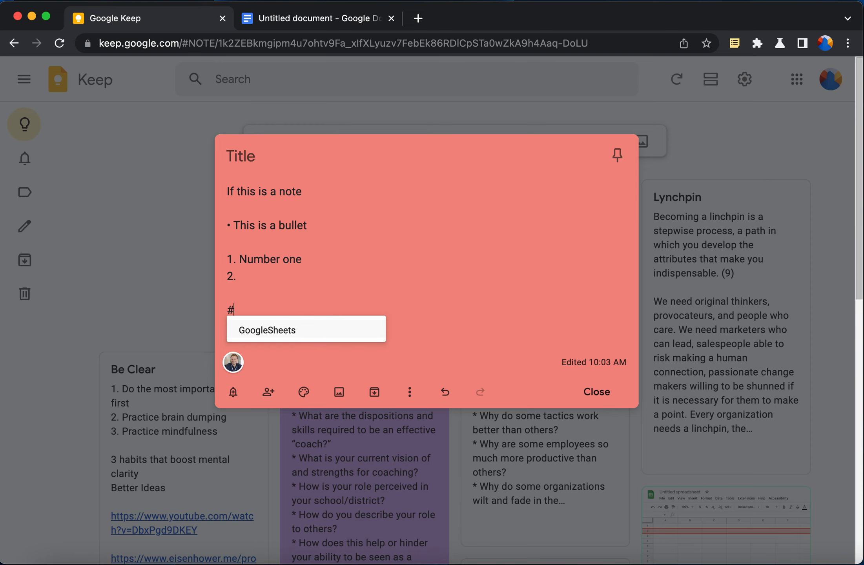
{"action": "type", "text": "Google"}
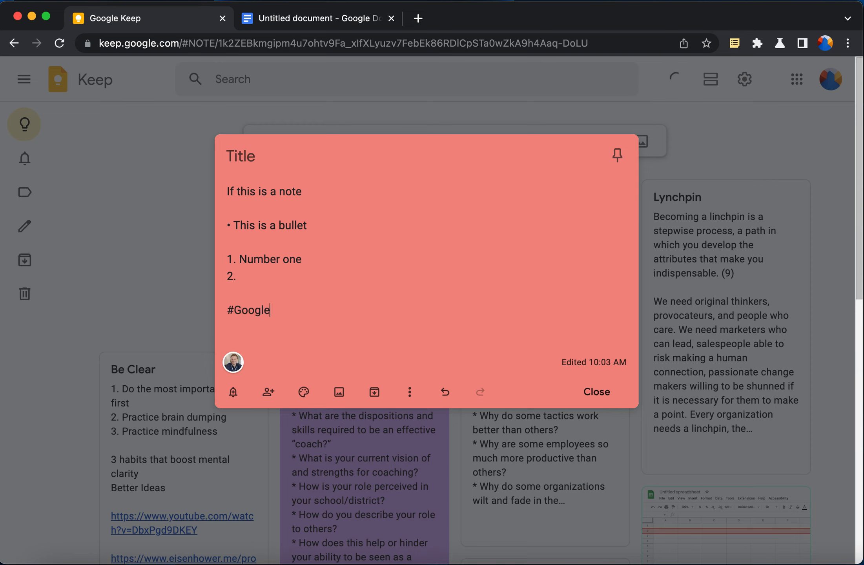
{"action": "key", "text": "BackSpace"}
{"action": "type", "text": "#Goog"}
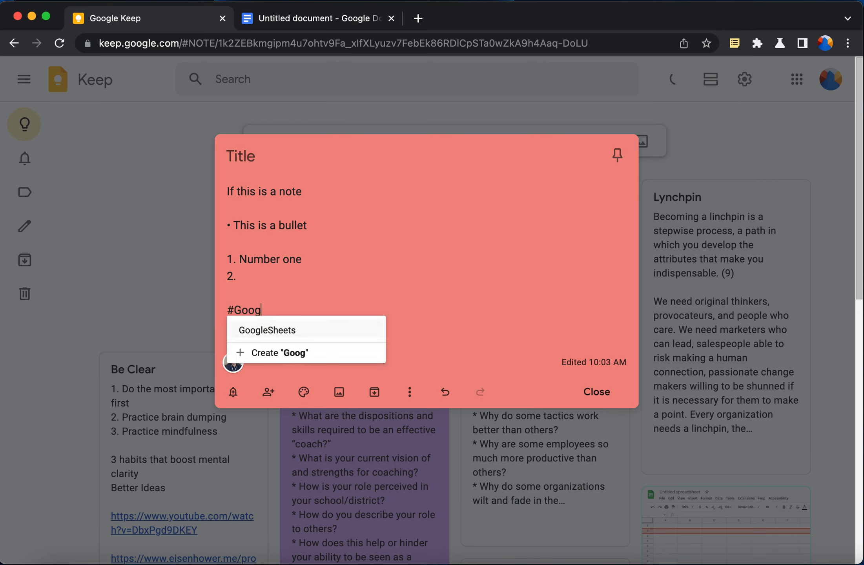
{"action": "type", "text": "leKeet"}
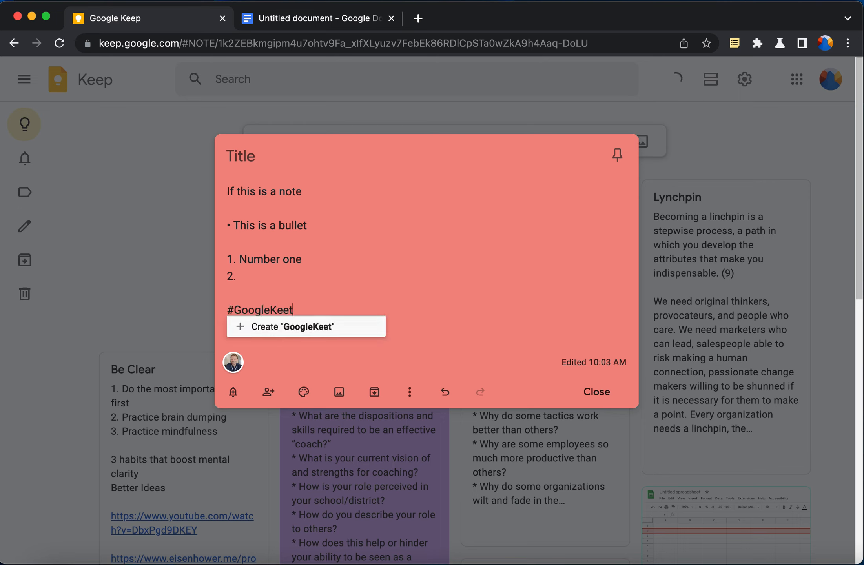
{"action": "key", "text": "BackSpace"}
{"action": "type", "text": "y"}
{"action": "key", "text": "BackSpace"}
{"action": "type", "text": "p"}
Create and attach the GoogleKeep label, then close the note
{"action": "left_click", "coordinate": [284, 326]}
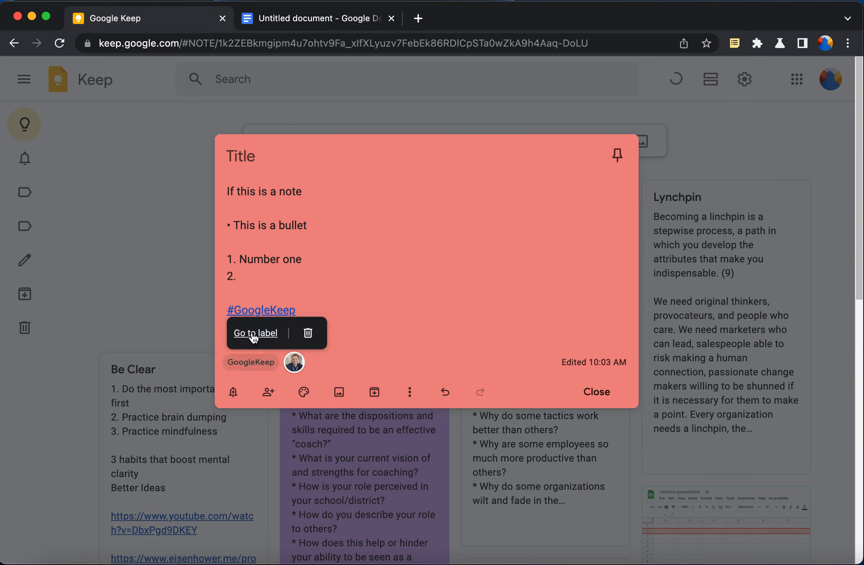
{"action": "left_click", "coordinate": [114, 178]}
{"action": "mouse_move", "coordinate": [25, 193]}
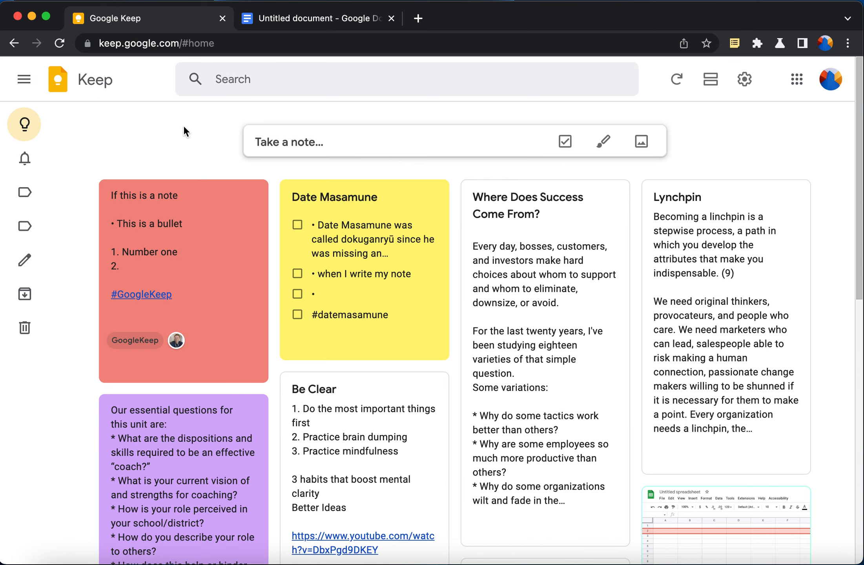
Search by the Yellow colour so only the Date Masamune checklist shows
{"action": "left_click", "coordinate": [232, 88]}
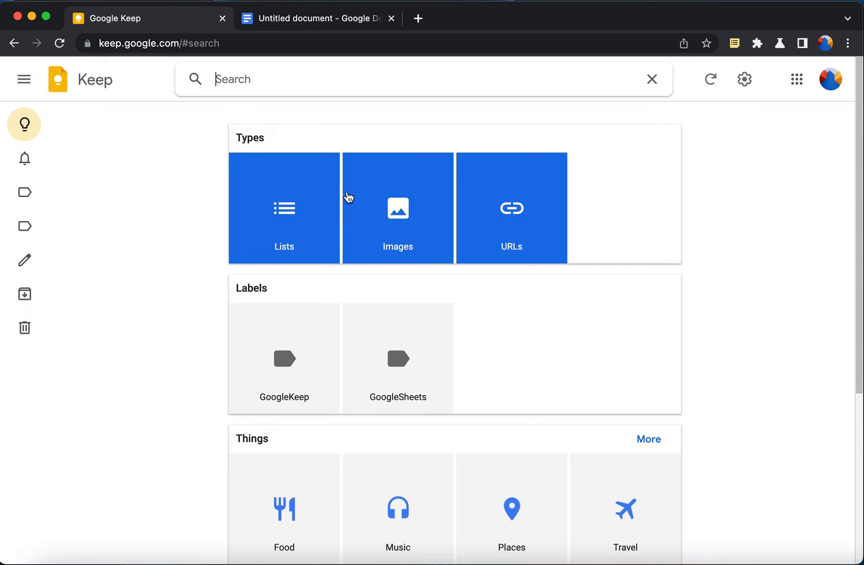
{"action": "scroll", "coordinate": [362, 247], "scroll_direction": "down", "scroll_amount": 6}
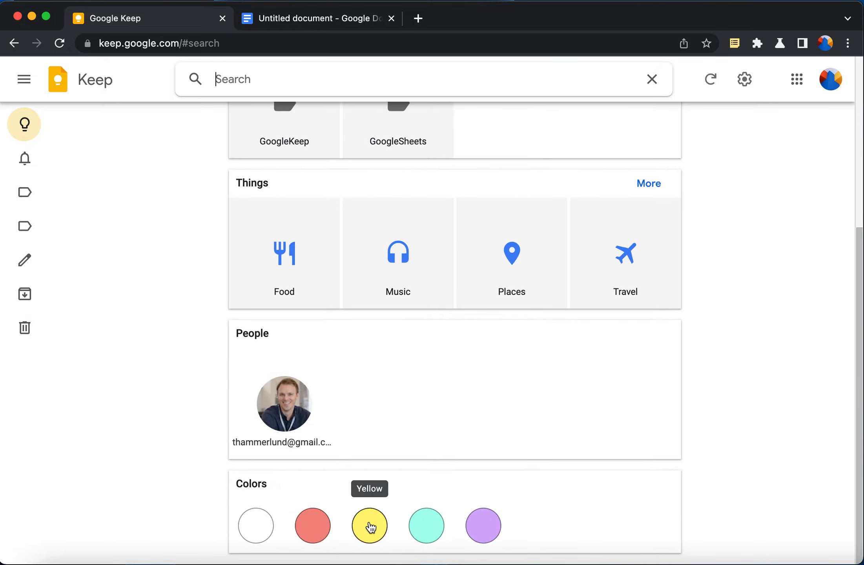
{"action": "left_click", "coordinate": [370, 524]}
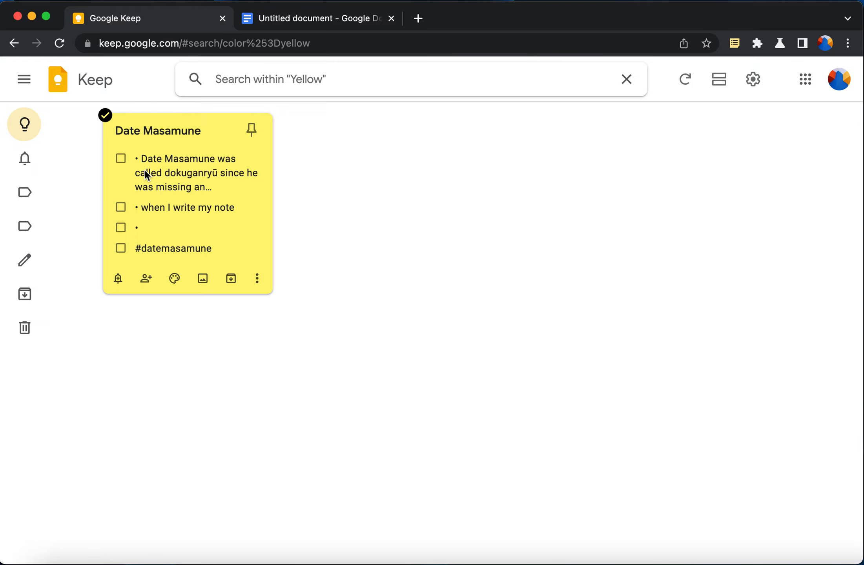
Create a new checklist in the document's Keep side panel, then delete it empty
{"action": "left_click", "coordinate": [319, 20]}
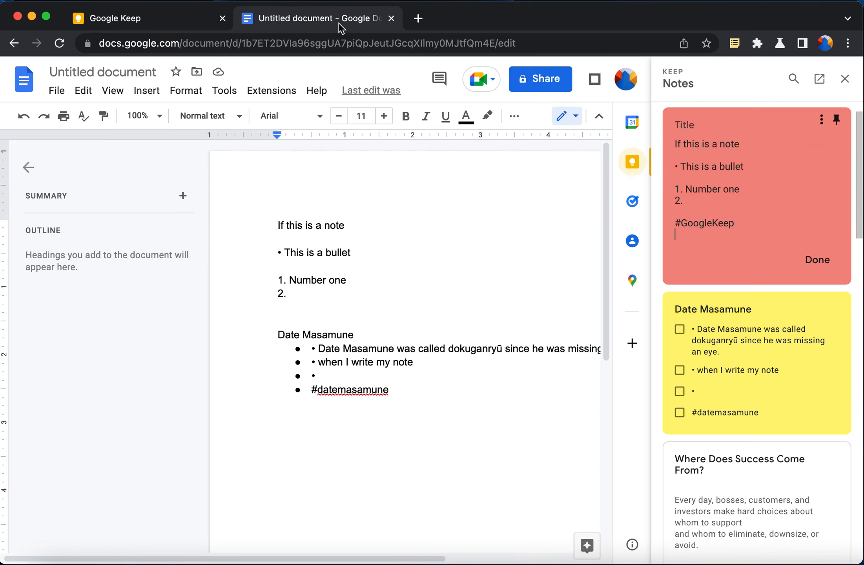
{"action": "scroll", "coordinate": [720, 201], "scroll_direction": "down", "scroll_amount": 3}
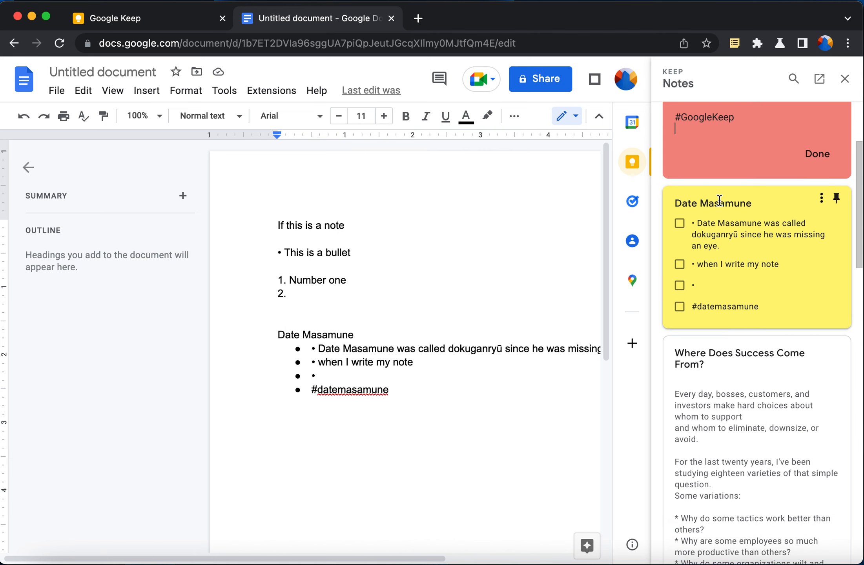
{"action": "scroll", "coordinate": [719, 201], "scroll_direction": "up", "scroll_amount": 4}
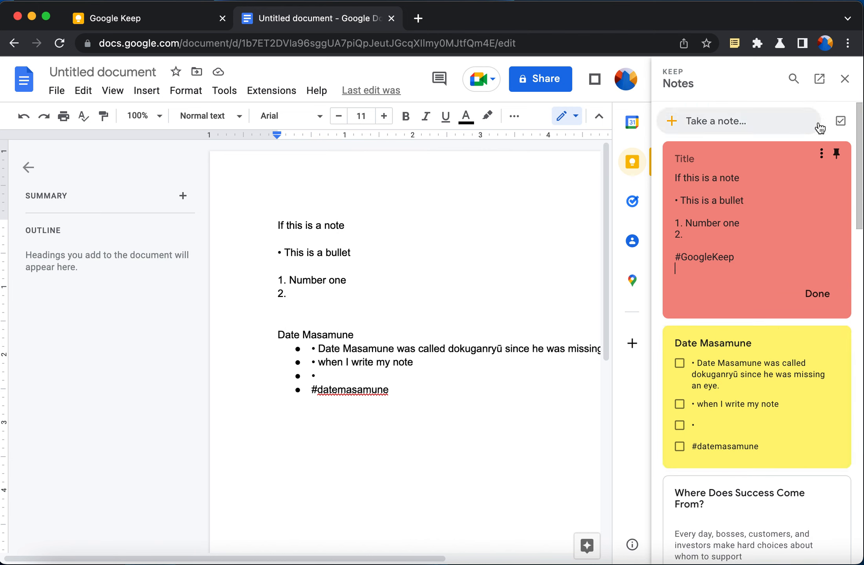
{"action": "left_click", "coordinate": [841, 120]}
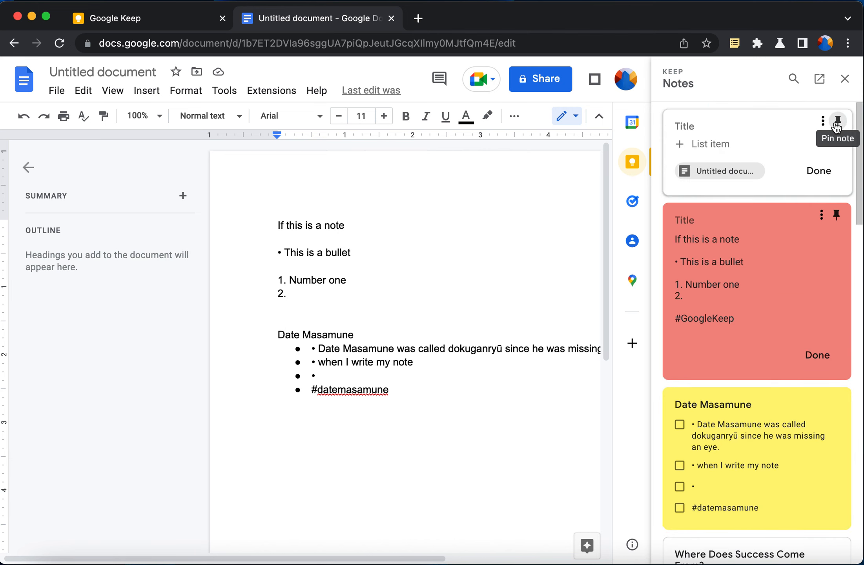
{"action": "left_click", "coordinate": [823, 122]}
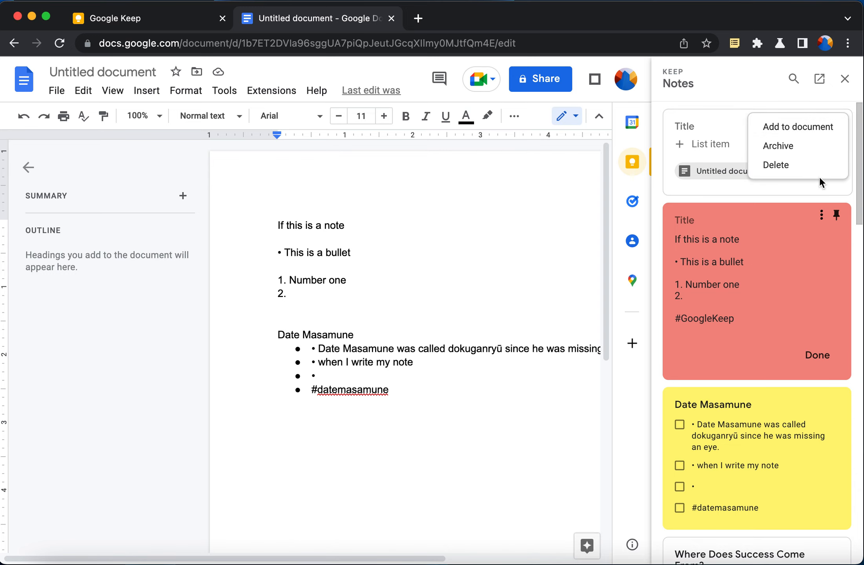
{"action": "left_click", "coordinate": [820, 167]}
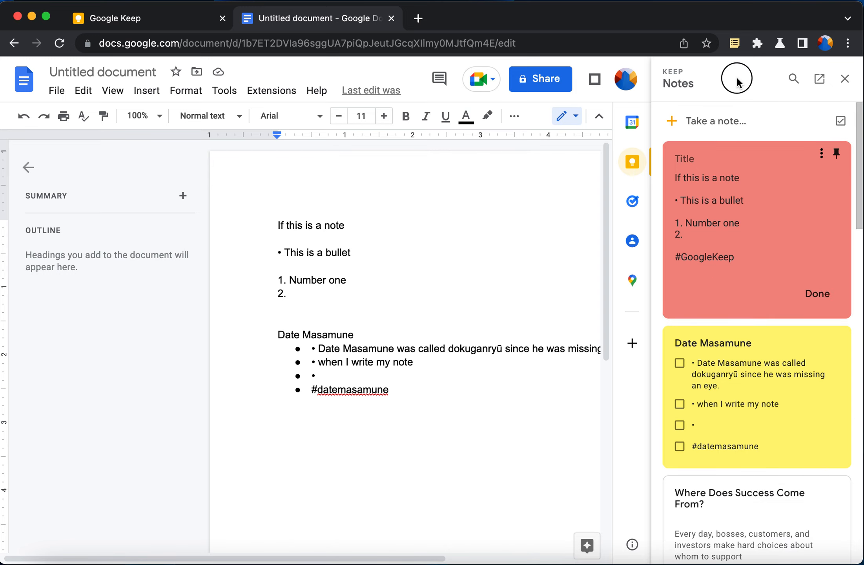
Return to the Google Keep tab with the yellow filter
{"action": "scroll", "coordinate": [742, 356], "scroll_direction": "down", "scroll_amount": 15}
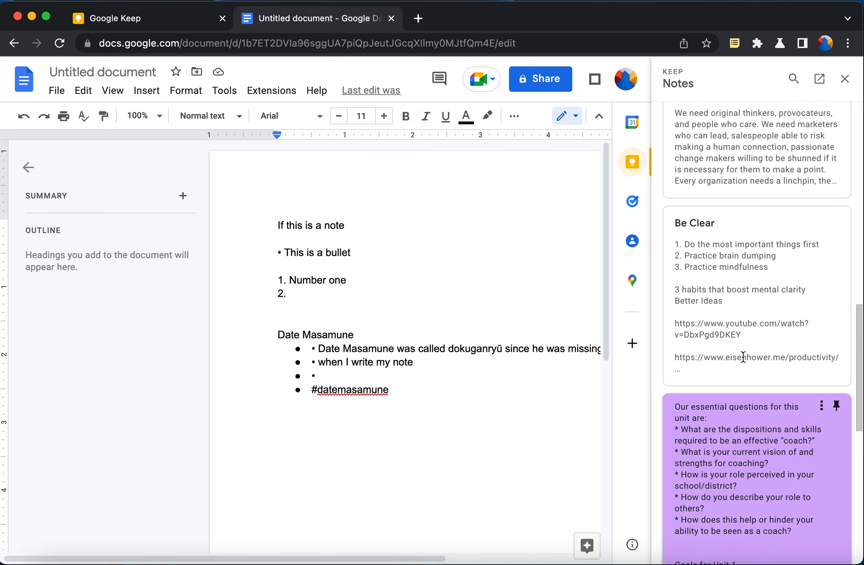
{"action": "scroll", "coordinate": [743, 356], "scroll_direction": "up", "scroll_amount": 15}
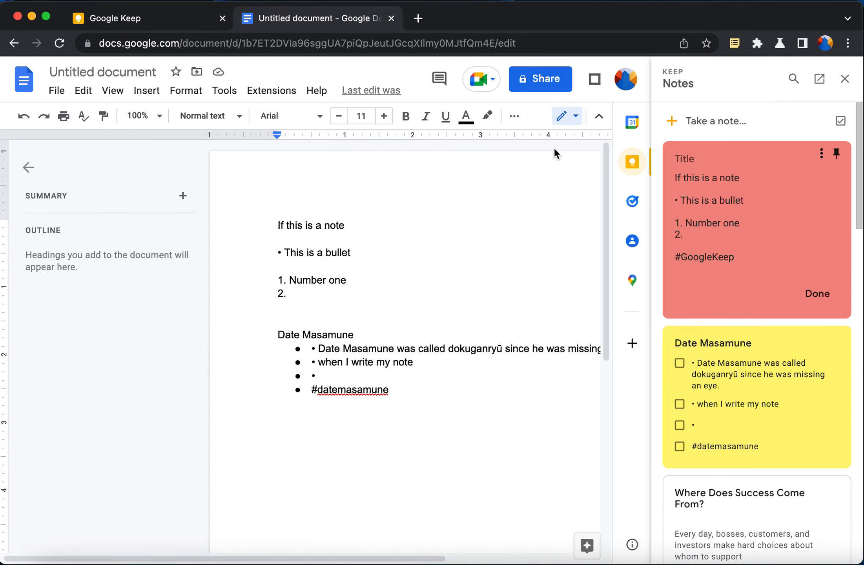
{"action": "left_click", "coordinate": [194, 24]}
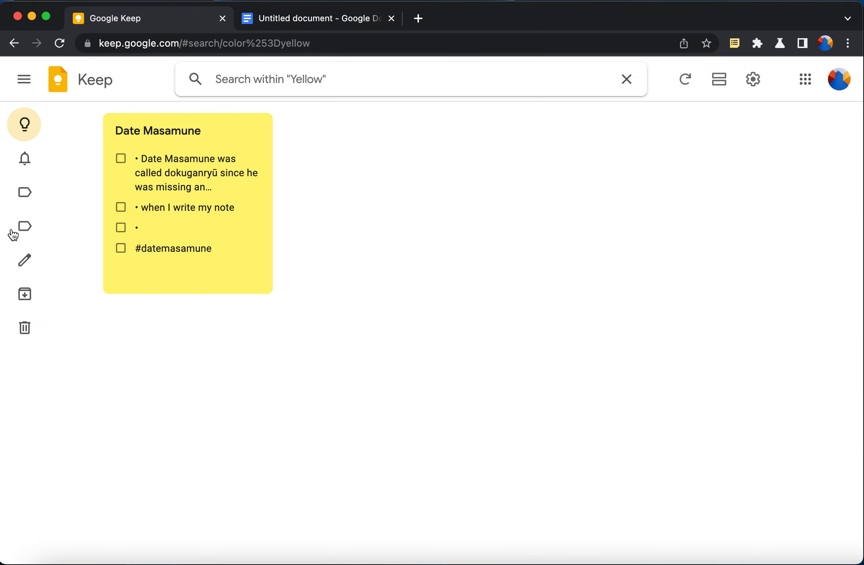
Return to the full Notes list, starting and dismissing an empty note
{"action": "left_click", "coordinate": [75, 124]}
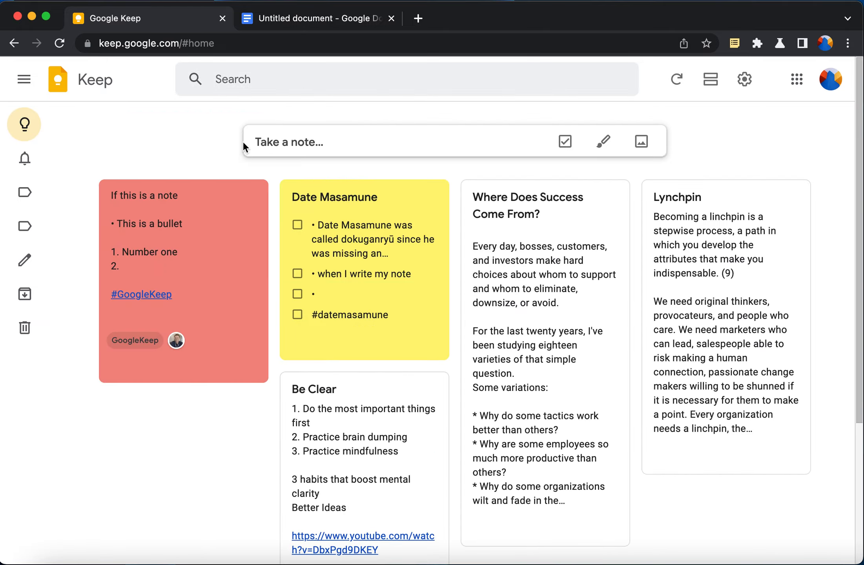
{"action": "left_click", "coordinate": [414, 134]}
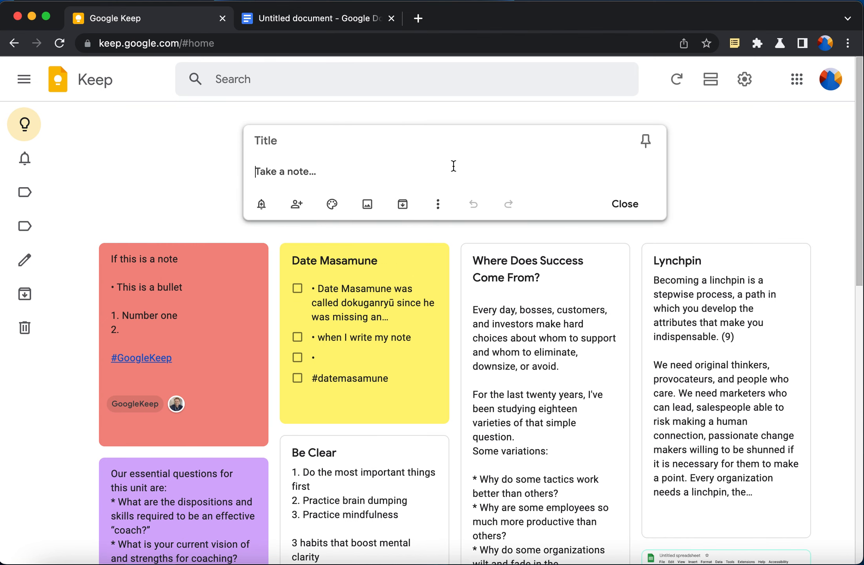
{"action": "left_click", "coordinate": [772, 177]}
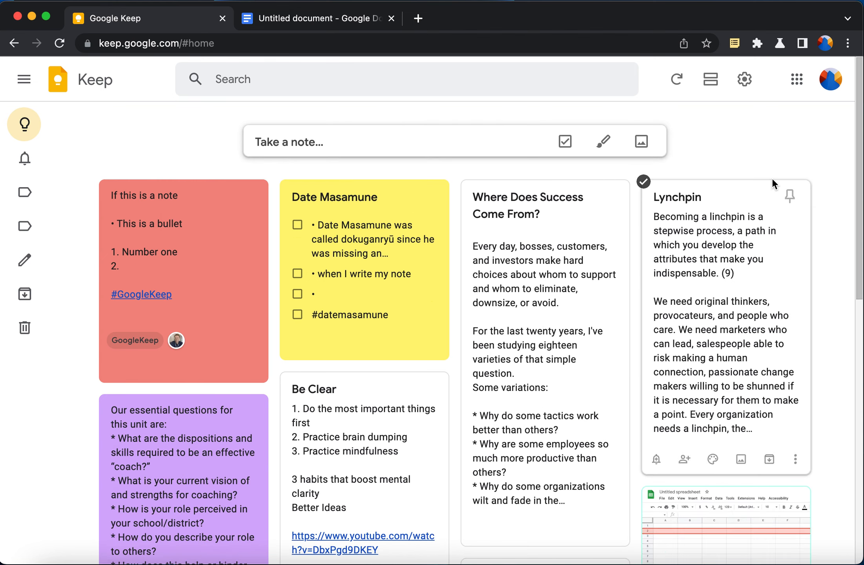
{"action": "scroll", "coordinate": [772, 177], "scroll_direction": "down", "scroll_amount": 1}
{"action": "scroll", "coordinate": [771, 177], "scroll_direction": "down", "scroll_amount": 8}
{"action": "scroll", "coordinate": [772, 177], "scroll_direction": "up", "scroll_amount": 2}
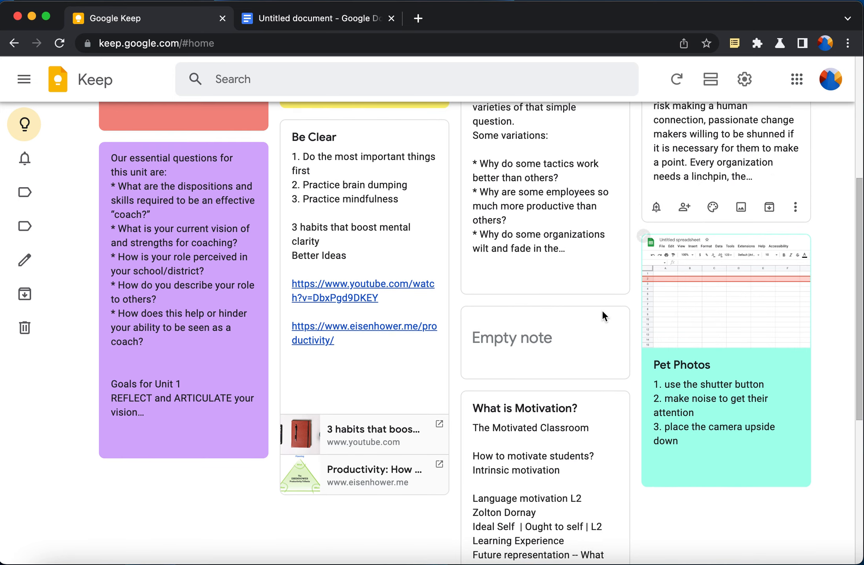
Delete the note labelled Empty note and start a new pinned note
{"action": "left_click", "coordinate": [615, 364]}
{"action": "left_click", "coordinate": [631, 389]}
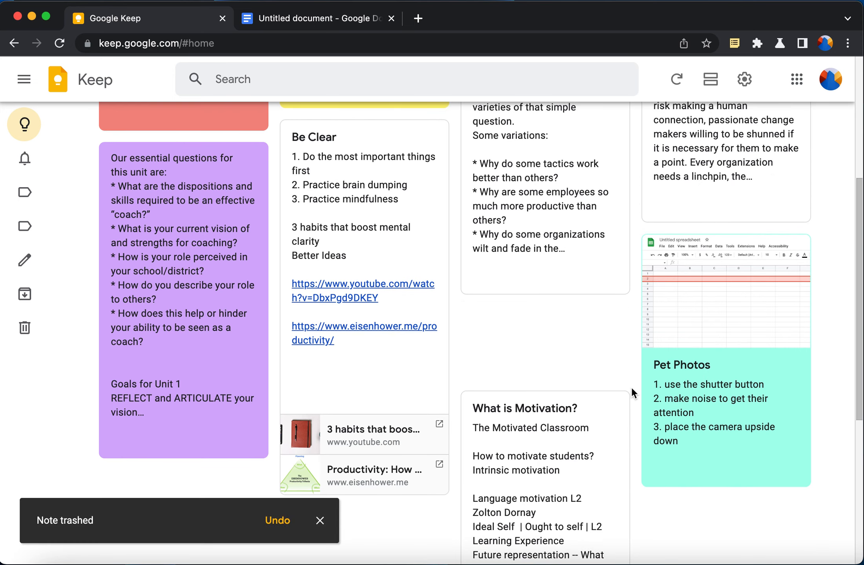
{"action": "scroll", "coordinate": [821, 157], "scroll_direction": "up", "scroll_amount": 6}
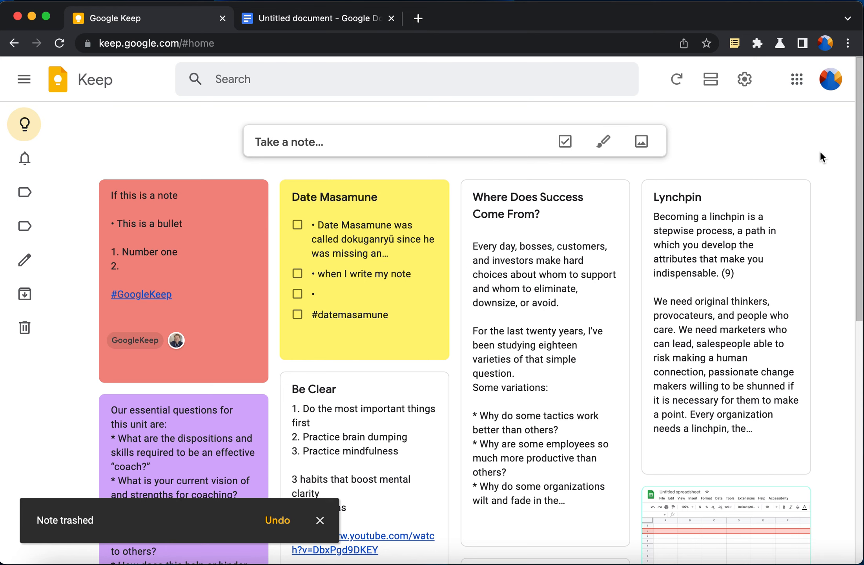
{"action": "left_click", "coordinate": [478, 126]}
{"action": "left_click", "coordinate": [646, 140]}
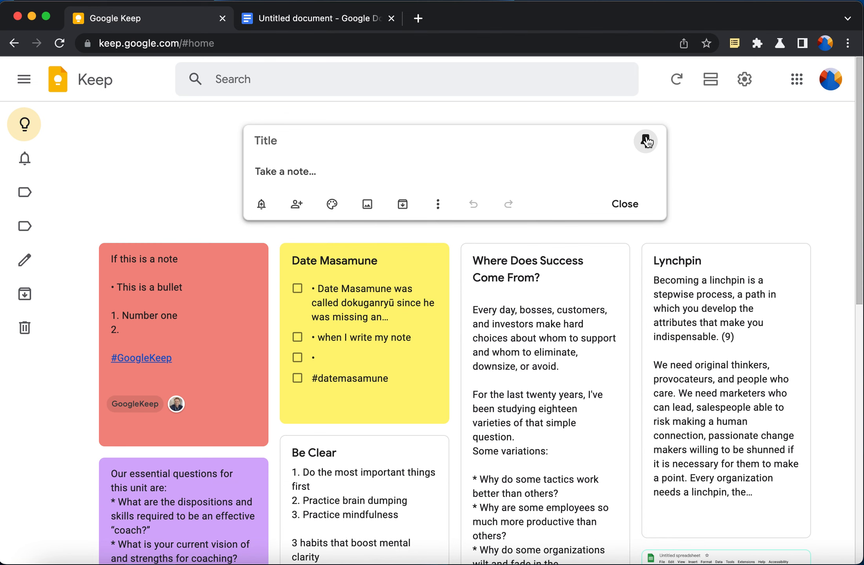
Start new notes, toggling the pin and closing the editor twice
{"action": "left_click", "coordinate": [648, 144]}
{"action": "left_click", "coordinate": [714, 162]}
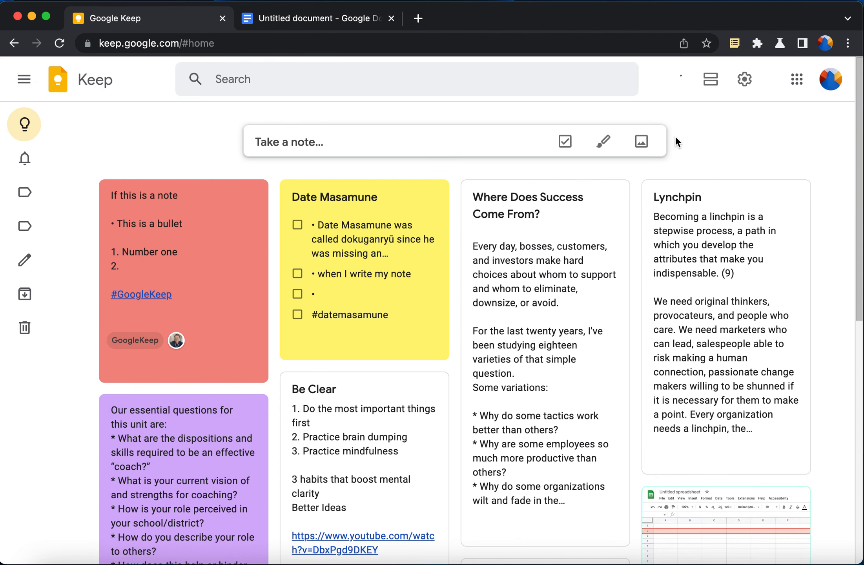
{"action": "left_click", "coordinate": [441, 132]}
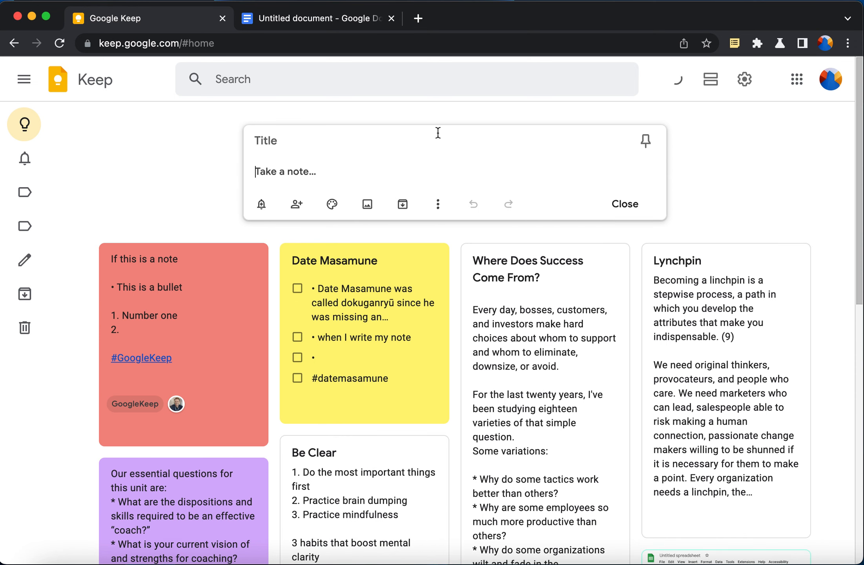
{"action": "left_click", "coordinate": [654, 140]}
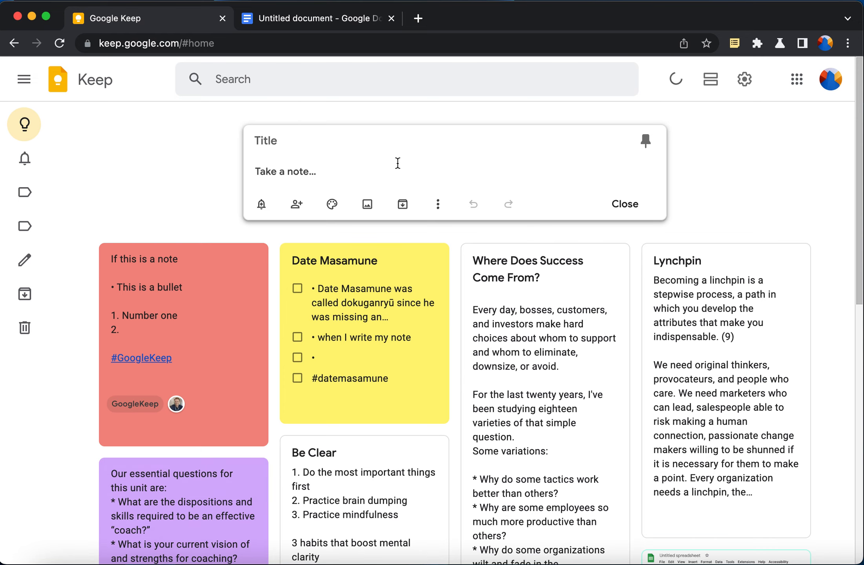
{"action": "left_click", "coordinate": [165, 154]}
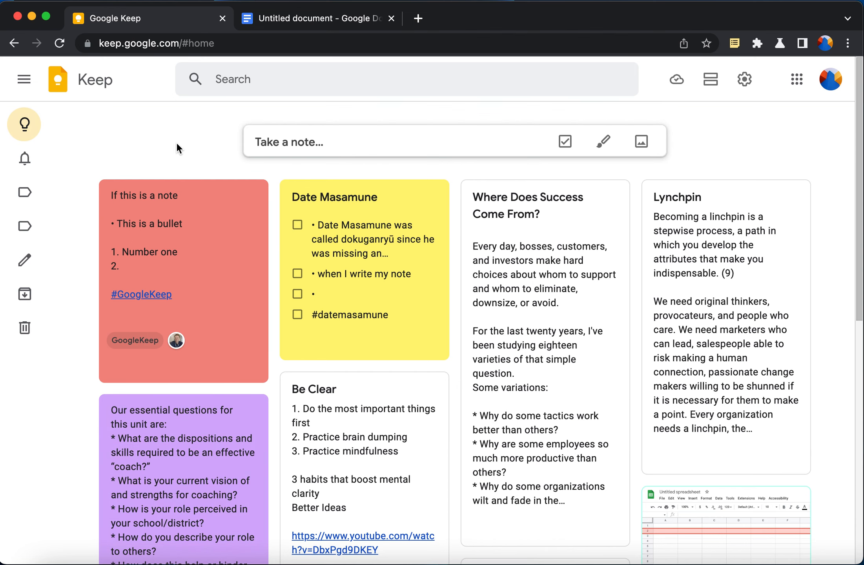
Create a pinned note titled 'This is my note' and save it
{"action": "left_click", "coordinate": [303, 147]}
{"action": "left_click", "coordinate": [652, 141]}
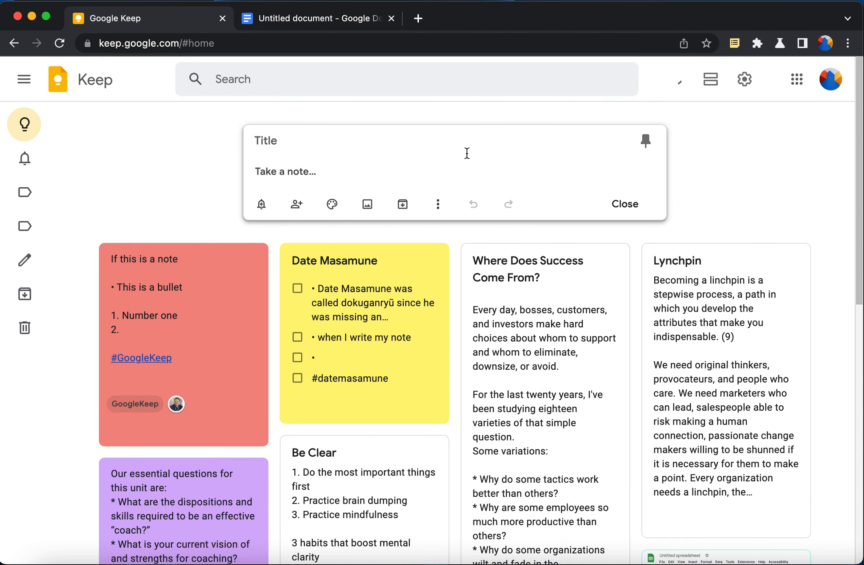
{"action": "type", "text": "This is my note"}
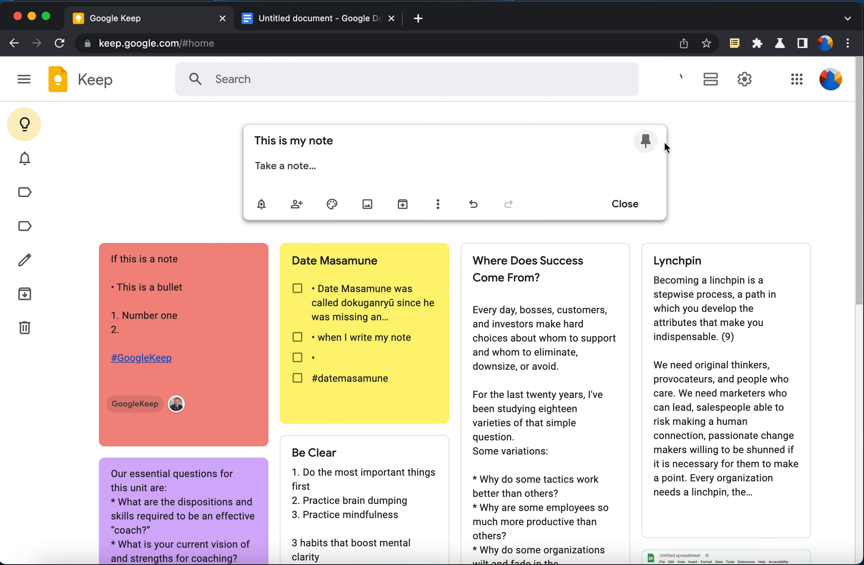
{"action": "left_click", "coordinate": [757, 149]}
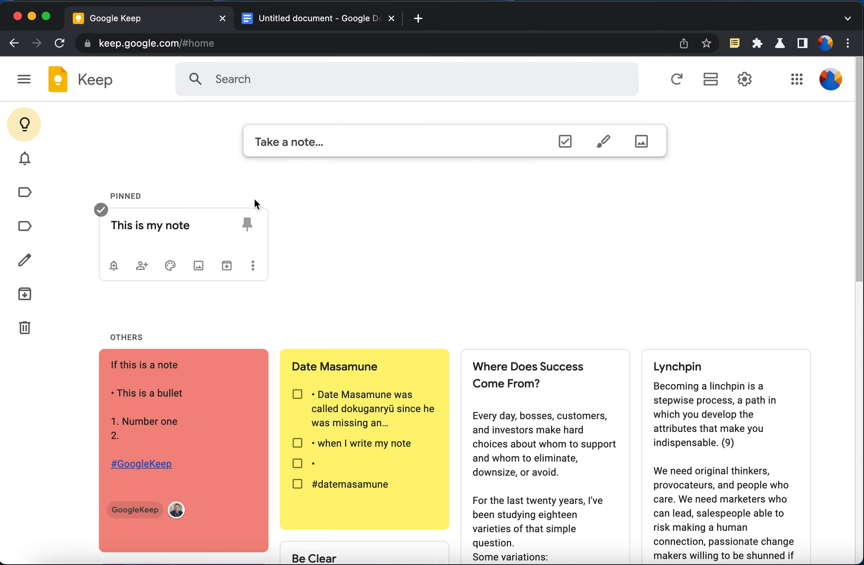
Attach the photo 20221002_100125.jpeg to the pinned note
{"action": "left_click", "coordinate": [201, 267]}
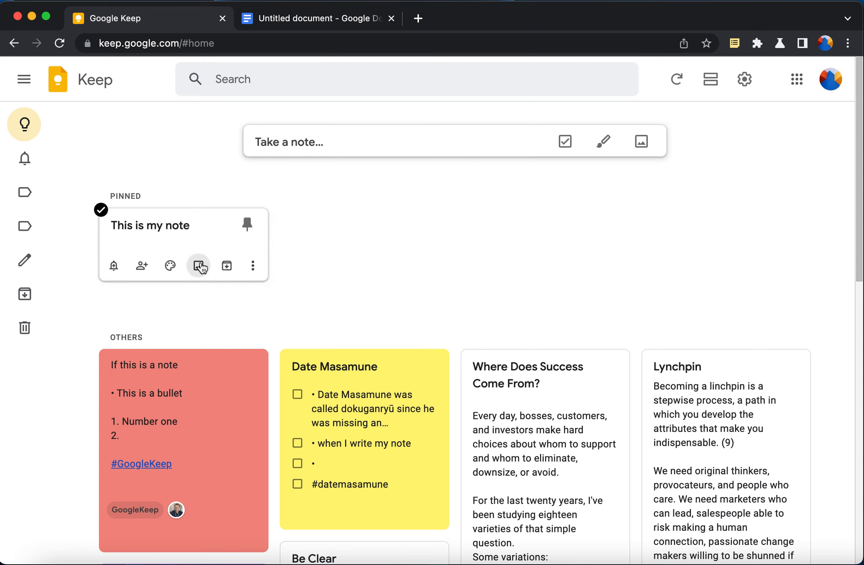
{"action": "left_click", "coordinate": [200, 266]}
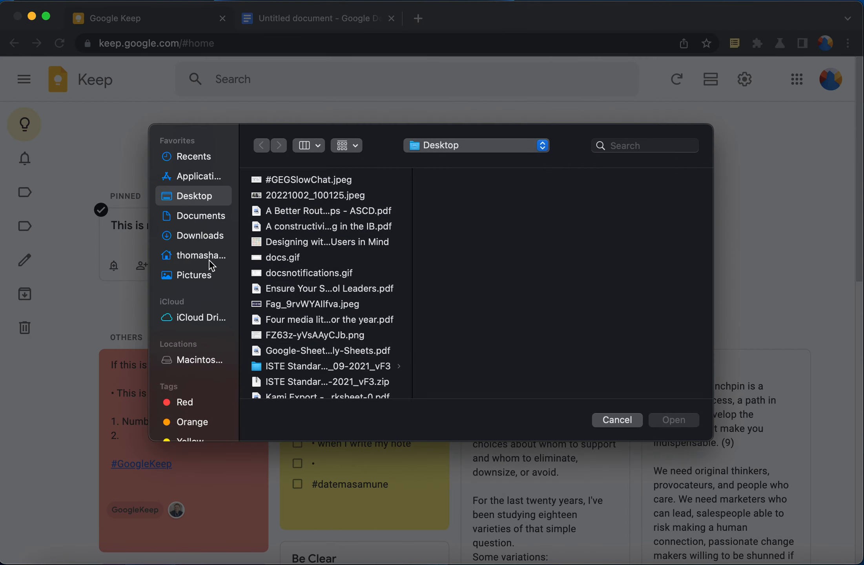
{"action": "double_click", "coordinate": [270, 195]}
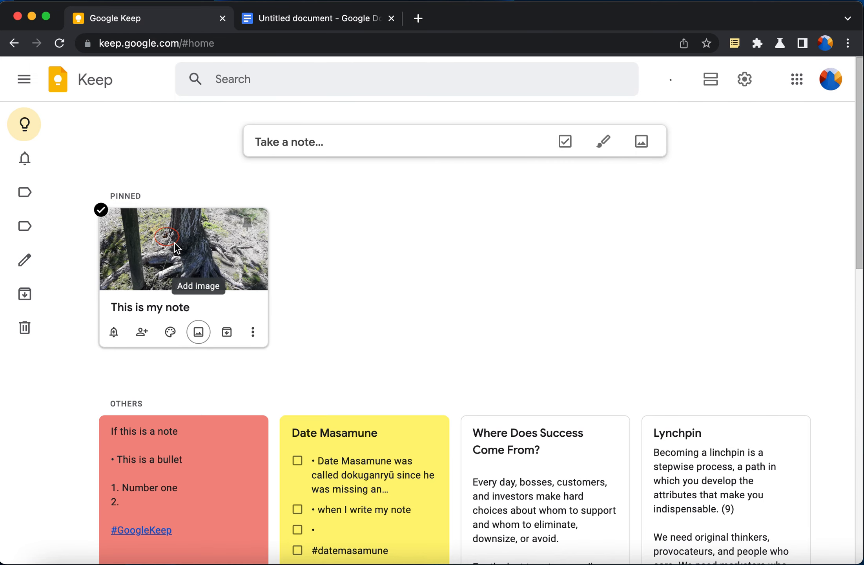
Replace the pinned note's title with 'Bees in the park' and close it
{"action": "left_click", "coordinate": [143, 306]}
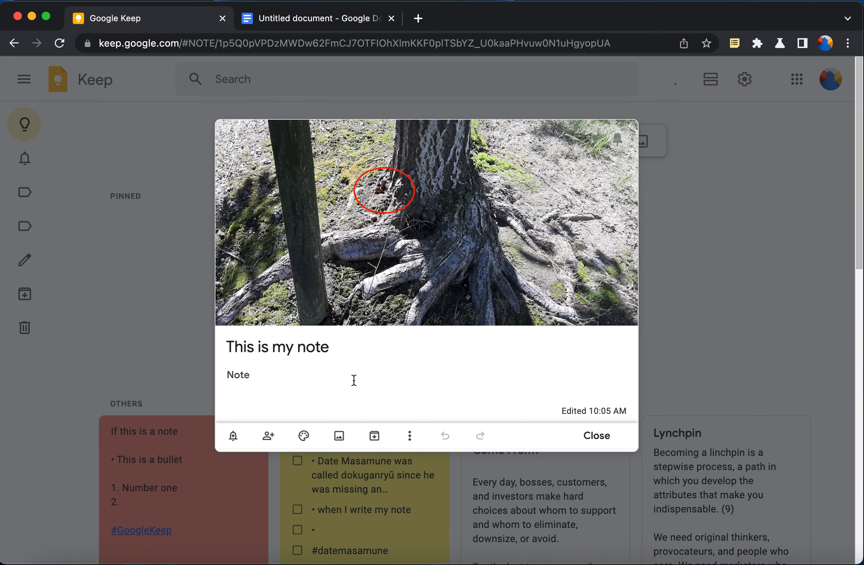
{"action": "left_click", "coordinate": [347, 353]}
{"action": "key", "text": "super+a"}
{"action": "key", "text": "BackSpace"}
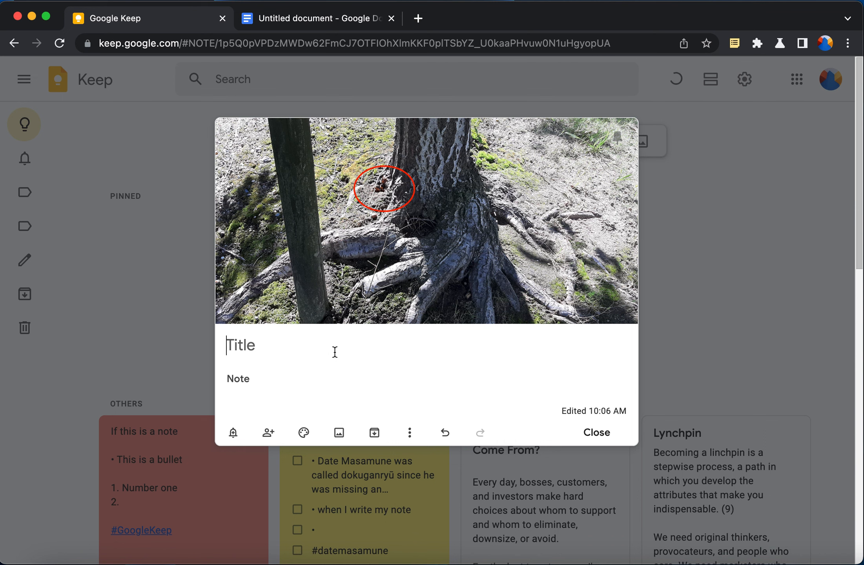
{"action": "type", "text": "Bees i"}
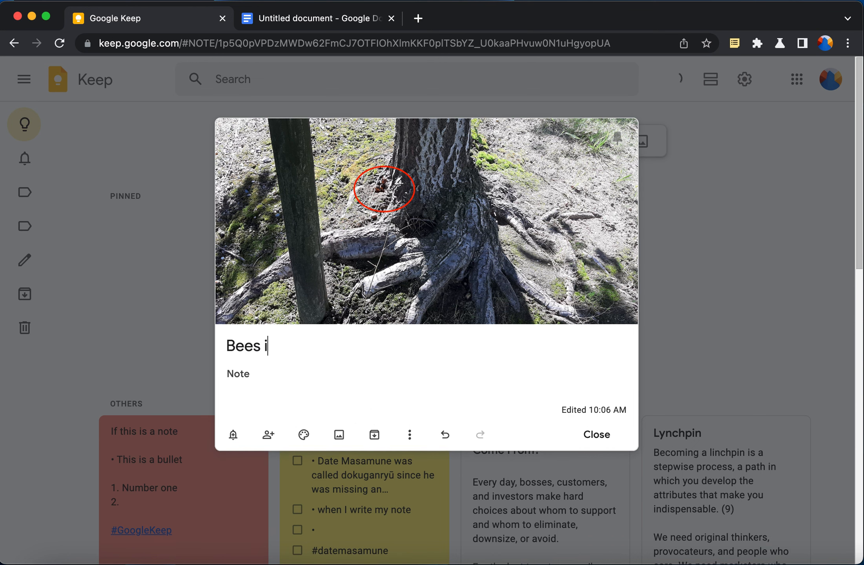
{"action": "type", "text": "n the park"}
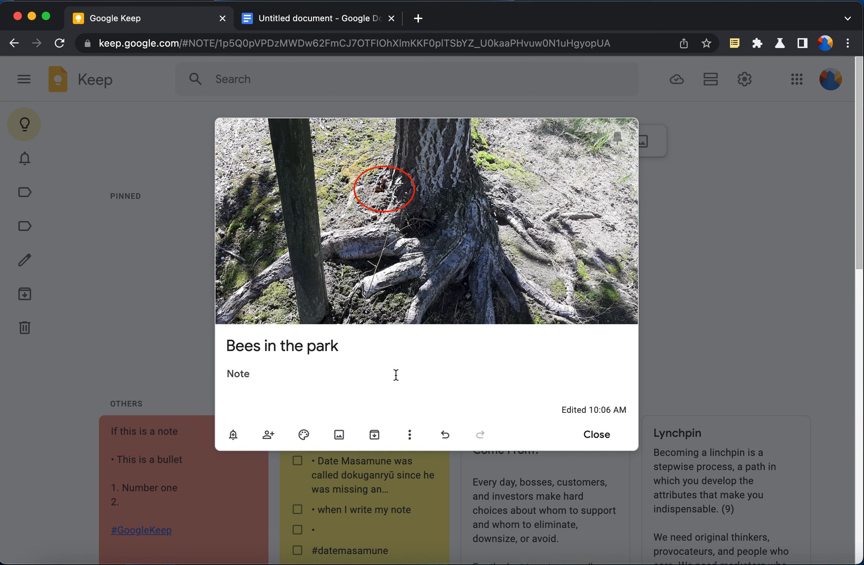
{"action": "left_click", "coordinate": [609, 431]}
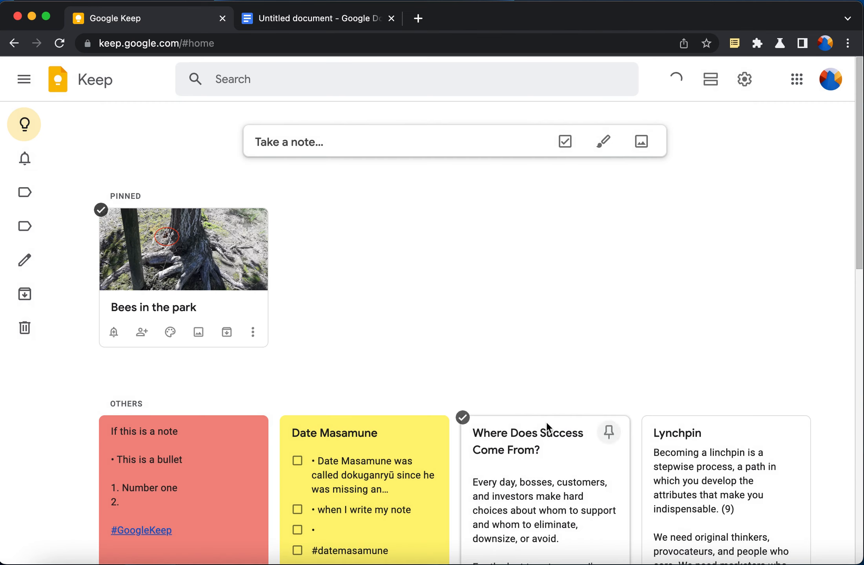
{"action": "mouse_move", "coordinate": [25, 271]}
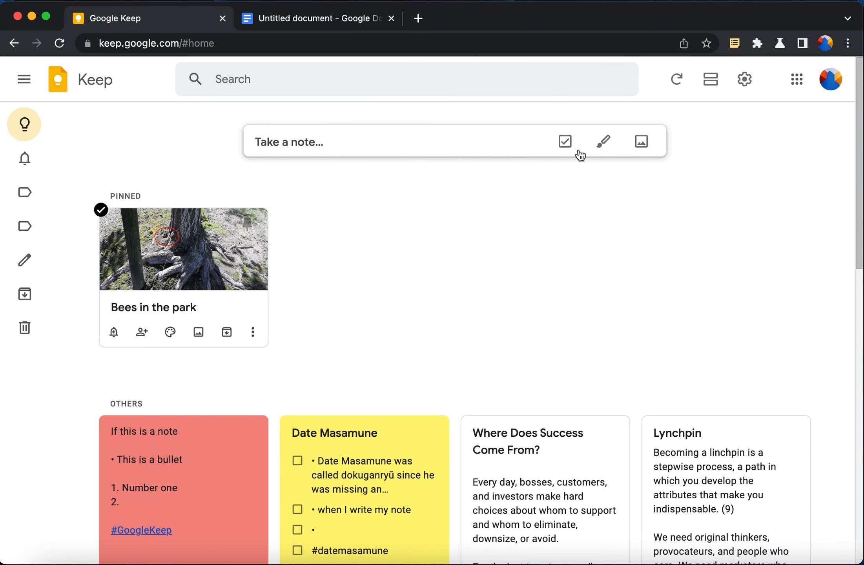
Create a drawing note with yellow highlighter strokes and a red marker zigzag
{"action": "left_click", "coordinate": [608, 151]}
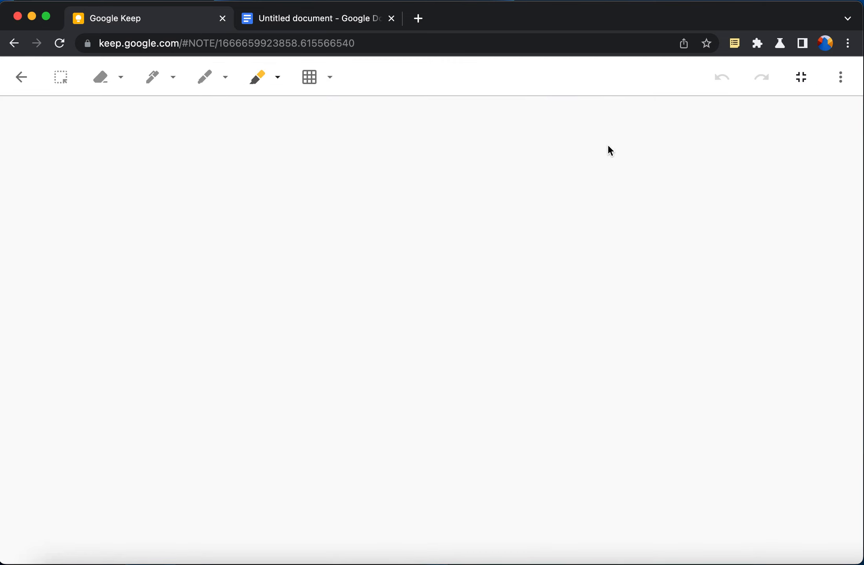
{"action": "left_click_drag", "start_coordinate": [138, 237], "coordinate": [233, 202]}
{"action": "mouse_move", "coordinate": [214, 306]}
{"action": "left_mouse_down"}
{"action": "mouse_move", "coordinate": [230, 245]}
{"action": "mouse_move", "coordinate": [195, 264]}
{"action": "left_mouse_up"}
{"action": "left_click", "coordinate": [207, 79]}
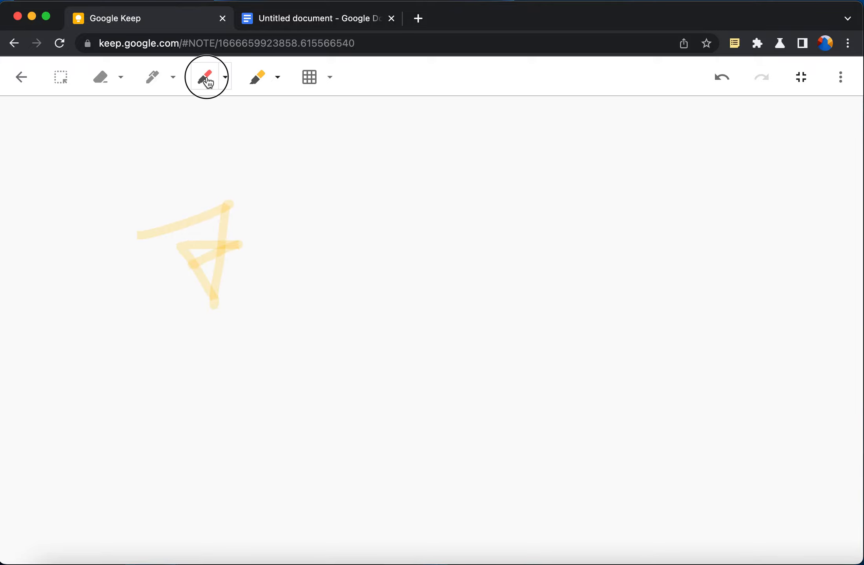
{"action": "mouse_move", "coordinate": [344, 265]}
{"action": "left_mouse_down"}
{"action": "mouse_move", "coordinate": [387, 310]}
{"action": "mouse_move", "coordinate": [373, 351]}
{"action": "mouse_move", "coordinate": [396, 355]}
{"action": "left_mouse_up"}
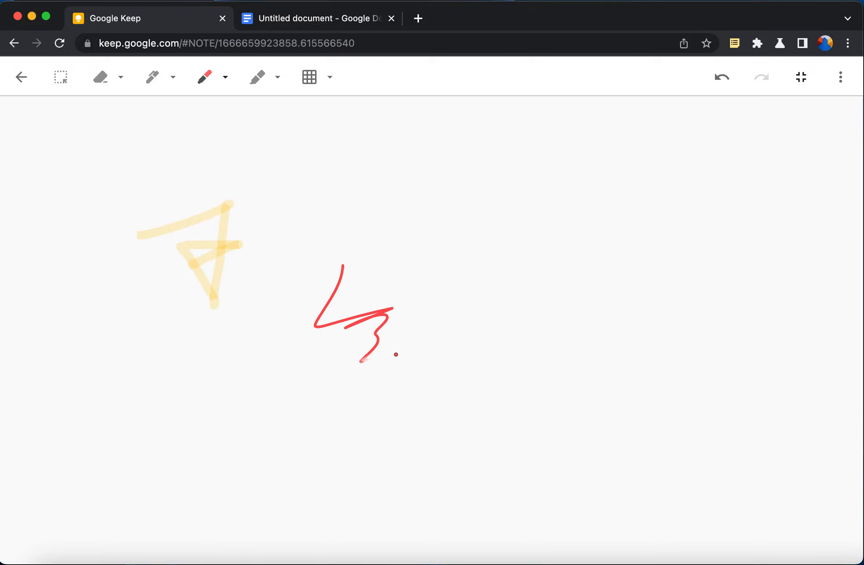
{"action": "left_click", "coordinate": [21, 77]}
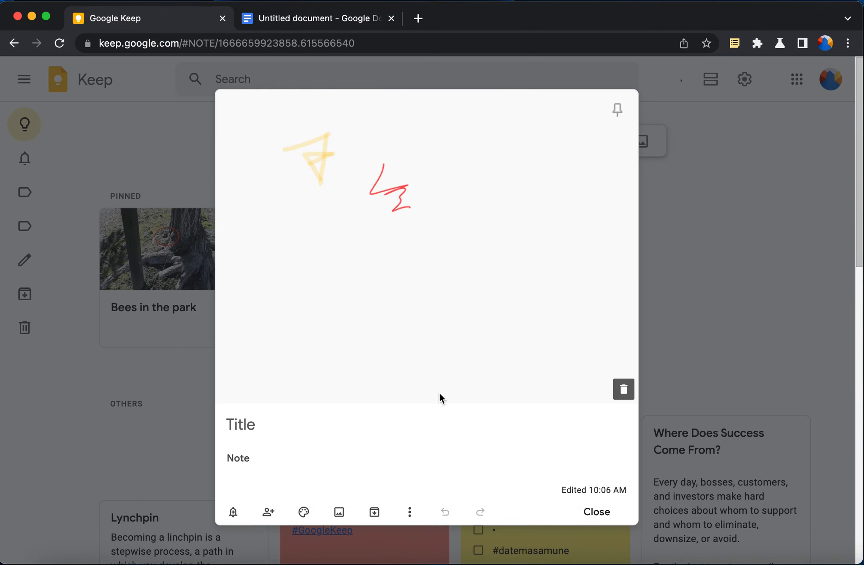
Close the drawing note and delete it from its options menu
{"action": "left_click", "coordinate": [611, 510]}
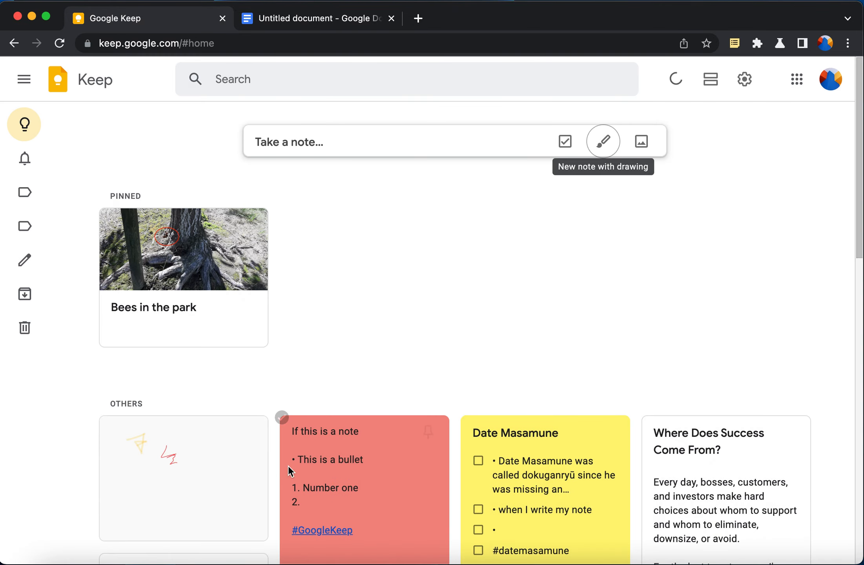
{"action": "scroll", "coordinate": [186, 490], "scroll_direction": "down", "scroll_amount": 5}
{"action": "left_click", "coordinate": [253, 316]}
{"action": "left_click", "coordinate": [275, 343]}
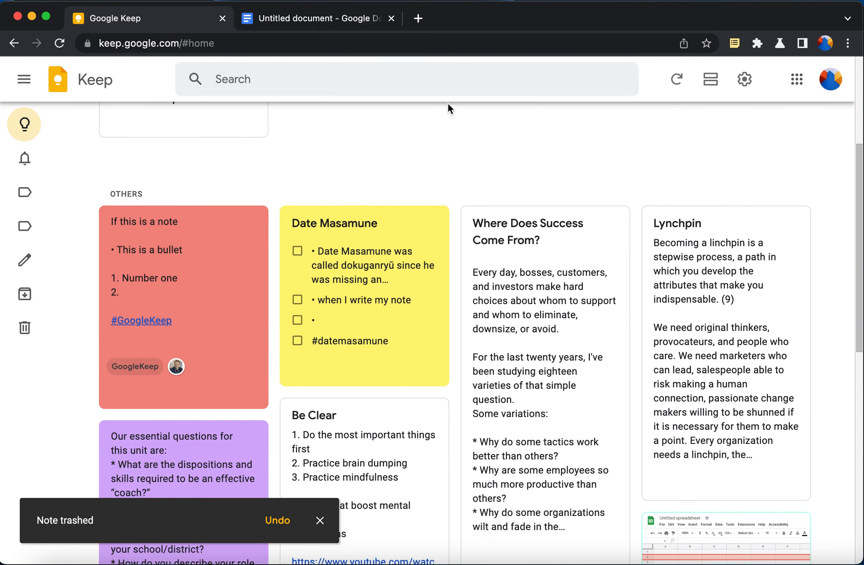
{"action": "scroll", "coordinate": [450, 120], "scroll_direction": "up", "scroll_amount": 5}
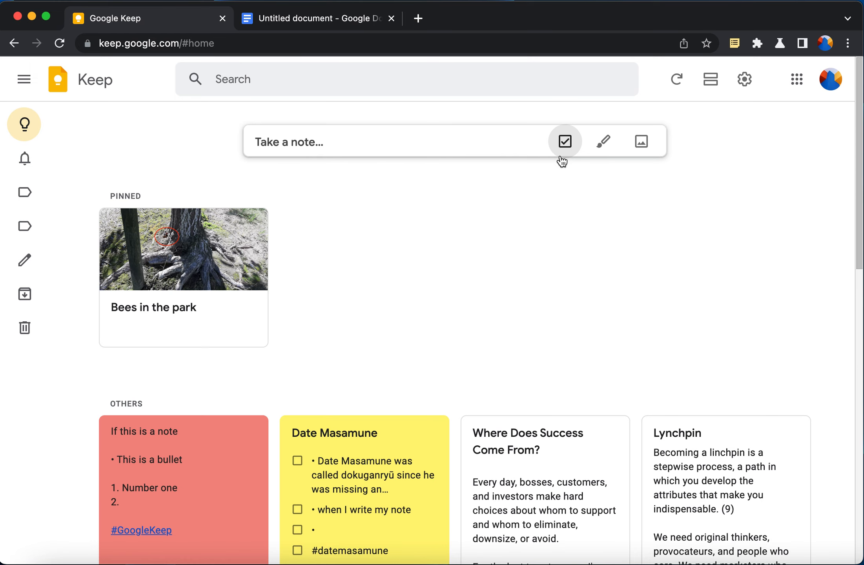
Delete the pinned 'Bees in the park' note from its menu, then begin a fresh blank note
{"action": "left_click", "coordinate": [253, 332]}
{"action": "left_click", "coordinate": [271, 355]}
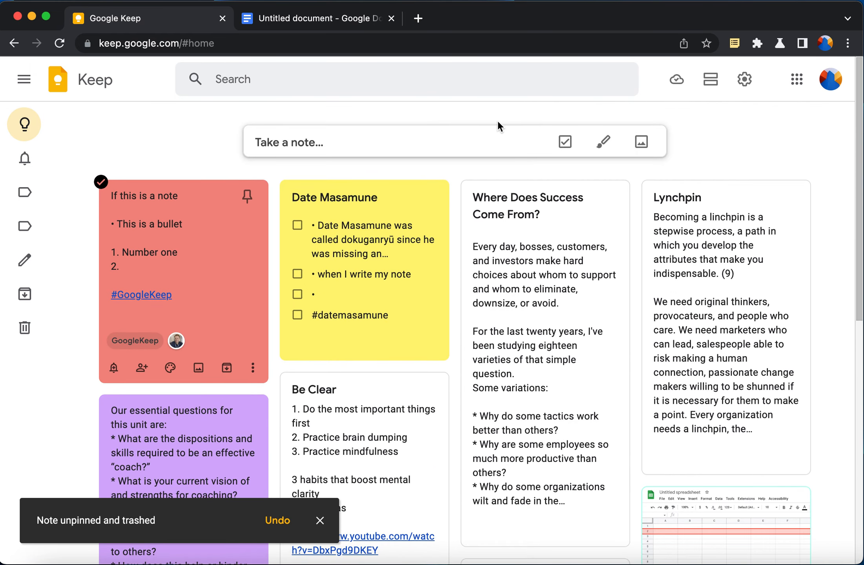
{"action": "left_click", "coordinate": [523, 139]}
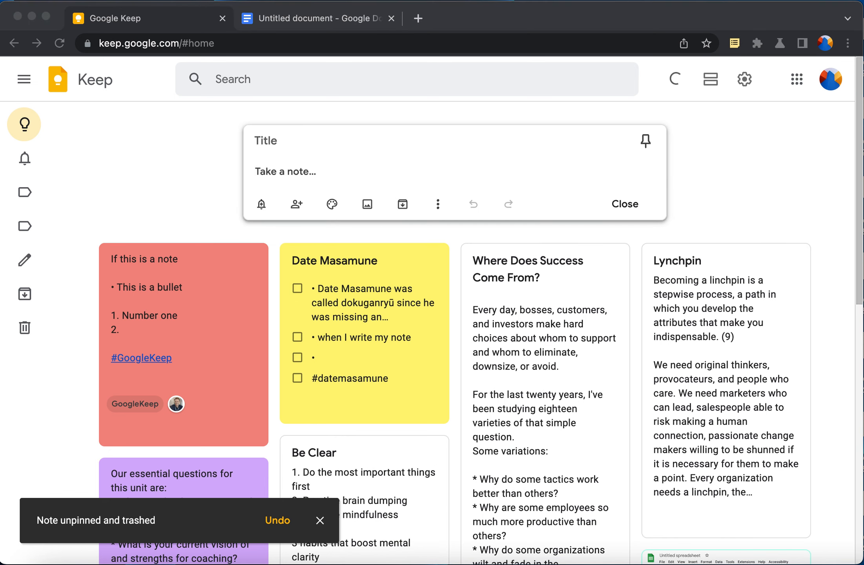
Discard the trial payslip note and registration screenshot, then drop pencil.jpeg into the new note
{"action": "left_click_drag", "start_coordinate": [691, 212], "coordinate": [480, 147]}
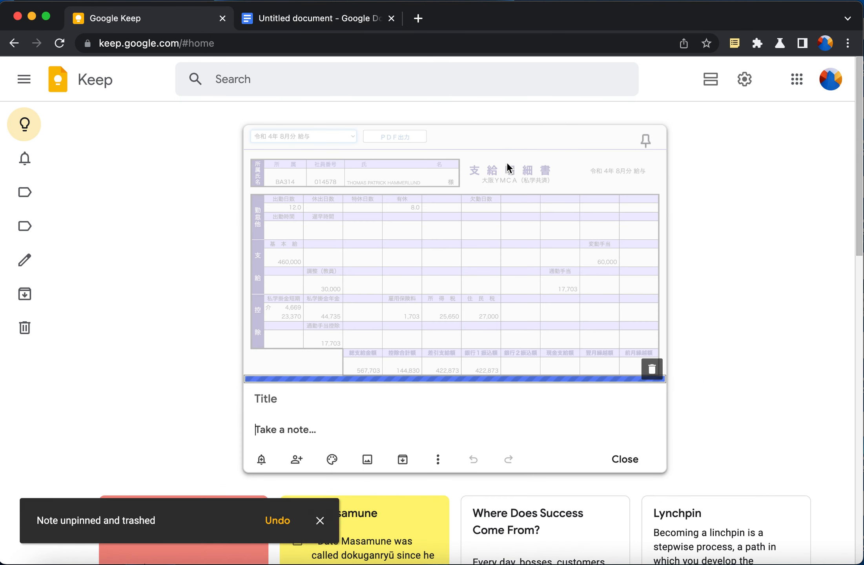
{"action": "left_click", "coordinate": [438, 459]}
{"action": "left_click", "coordinate": [494, 306]}
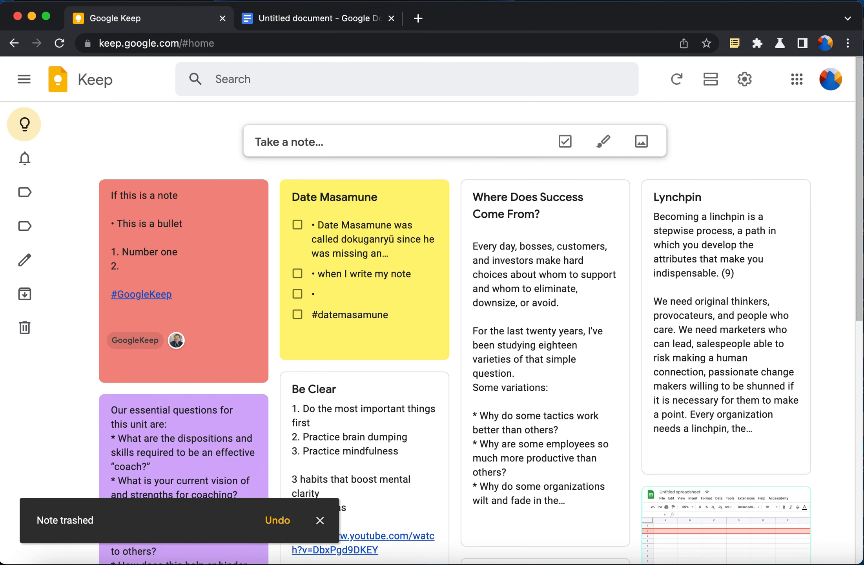
{"action": "left_click_drag", "start_coordinate": [863, 393], "coordinate": [467, 139]}
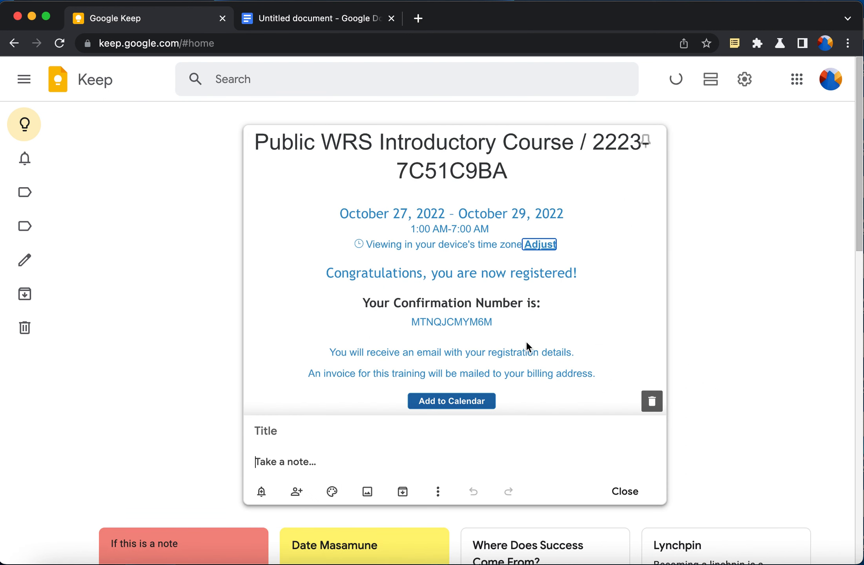
{"action": "left_click", "coordinate": [652, 400]}
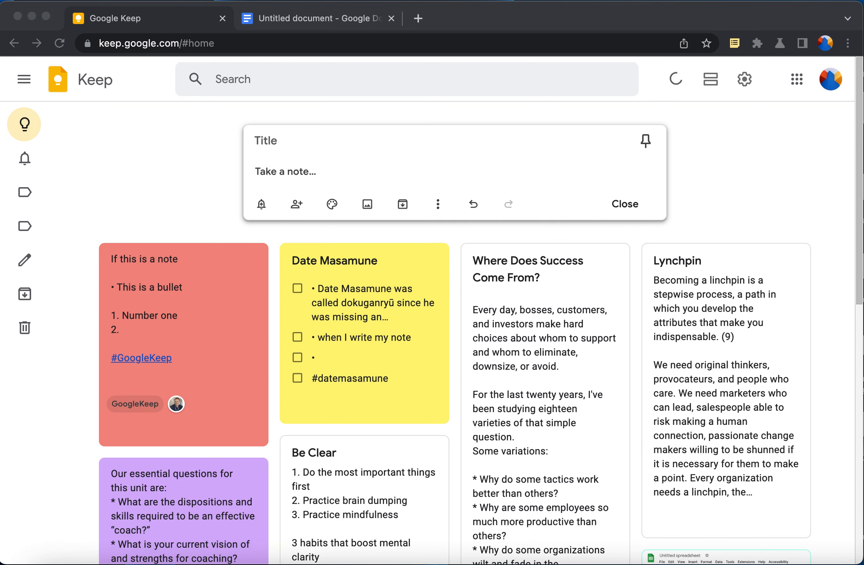
{"action": "mouse_move", "coordinate": [762, 564]}
{"action": "left_mouse_down"}
{"action": "mouse_move", "coordinate": [752, 345]}
{"action": "mouse_move", "coordinate": [510, 166]}
{"action": "left_mouse_up"}
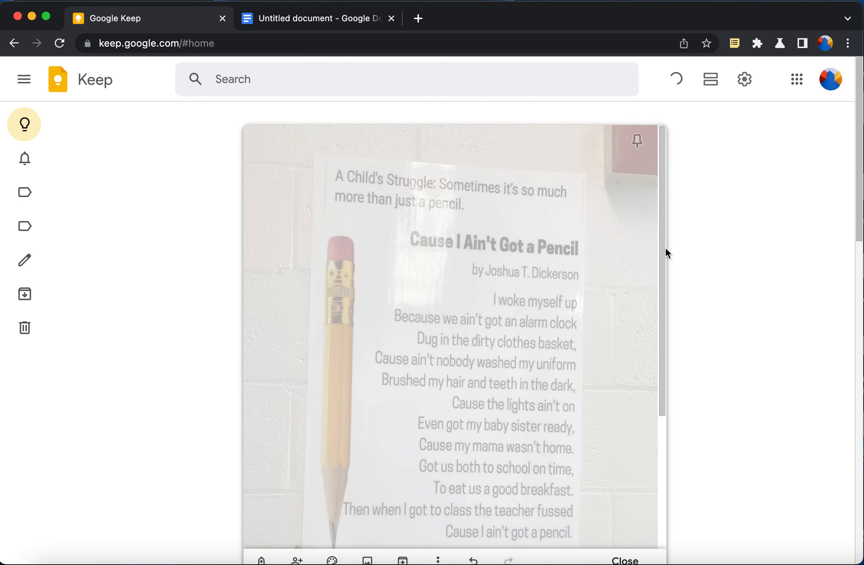
Close the pencil.jpeg note so it saves as a board card, then reopen it
{"action": "scroll", "coordinate": [525, 241], "scroll_direction": "down", "scroll_amount": 1}
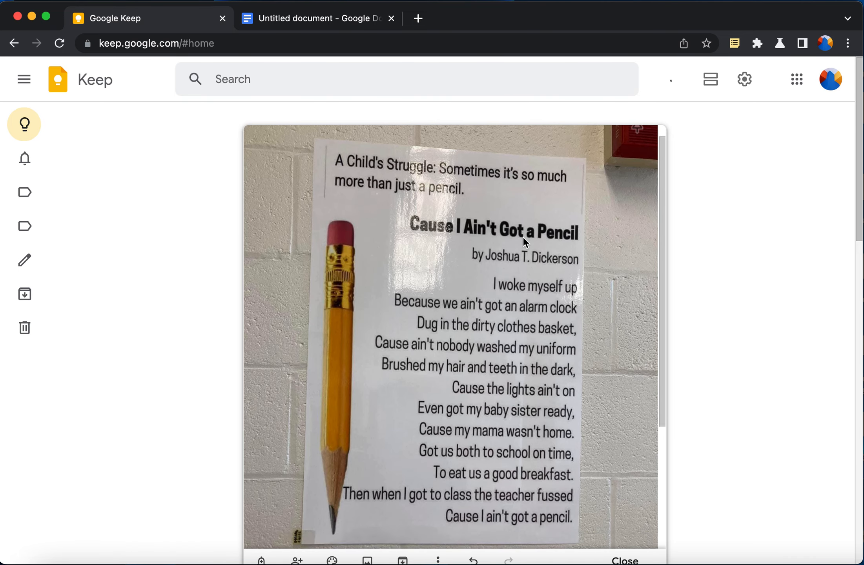
{"action": "scroll", "coordinate": [524, 238], "scroll_direction": "down", "scroll_amount": 4}
{"action": "scroll", "coordinate": [523, 237], "scroll_direction": "up", "scroll_amount": 5}
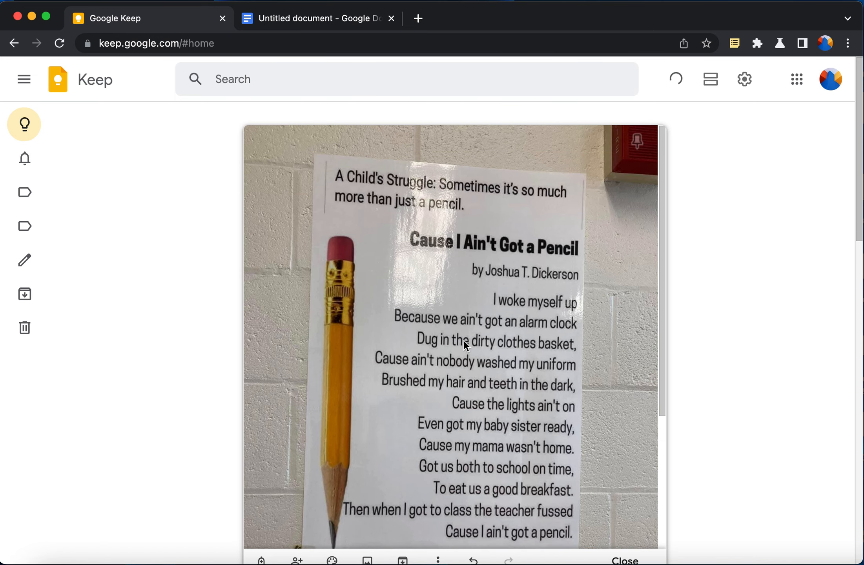
{"action": "scroll", "coordinate": [462, 348], "scroll_direction": "down", "scroll_amount": 5}
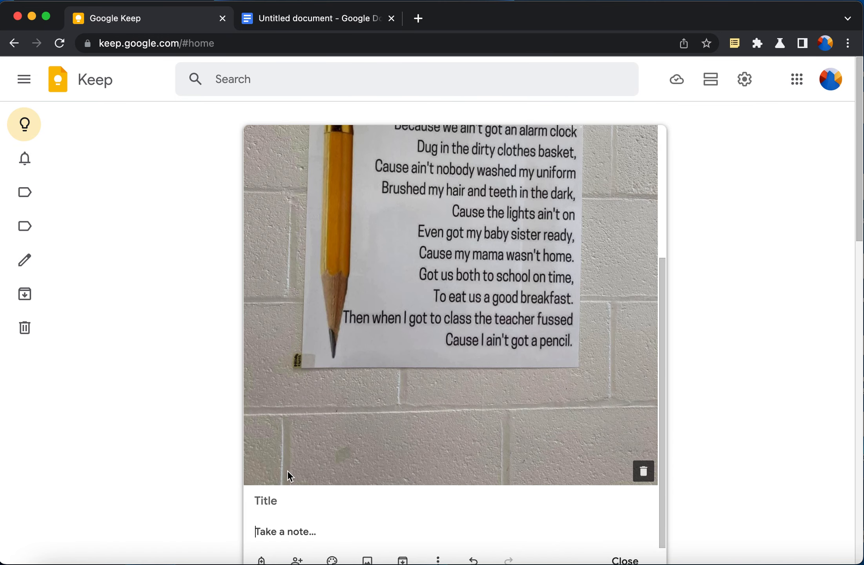
{"action": "left_click", "coordinate": [287, 498]}
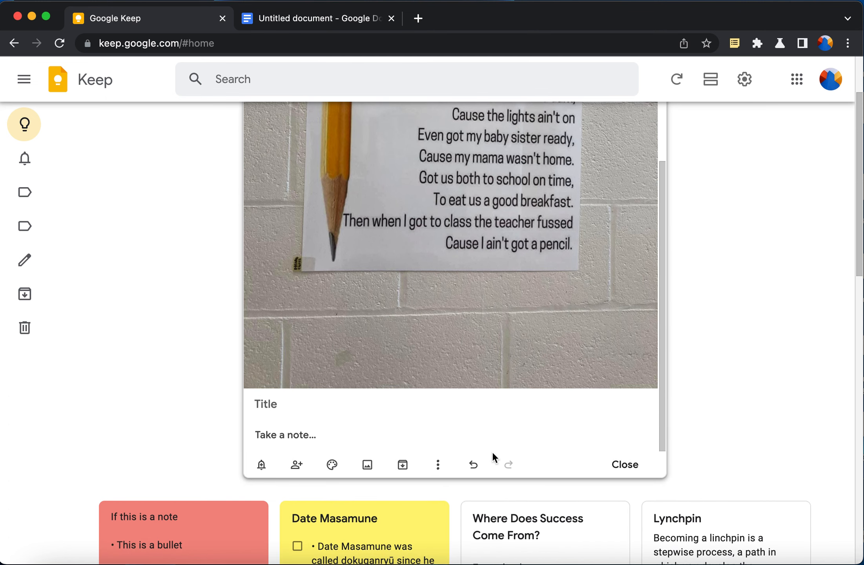
{"action": "left_click", "coordinate": [438, 465]}
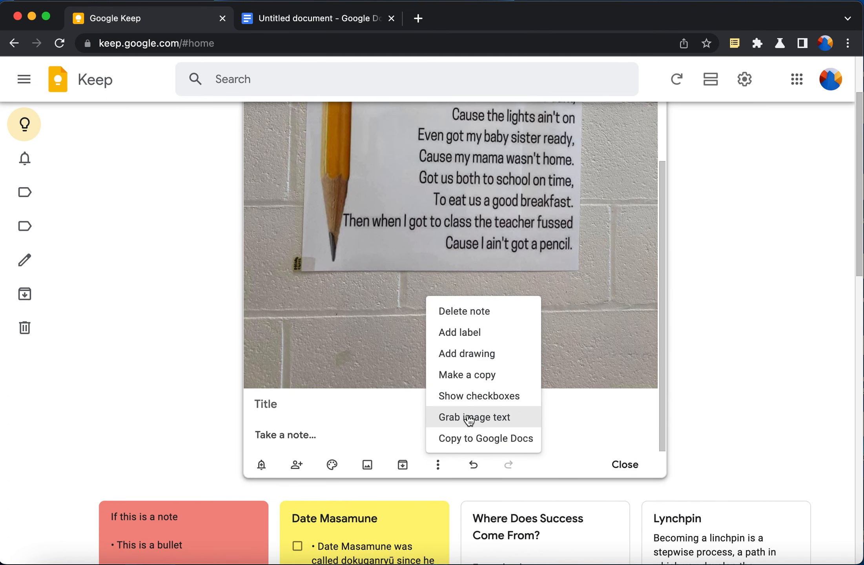
{"action": "left_click", "coordinate": [819, 351]}
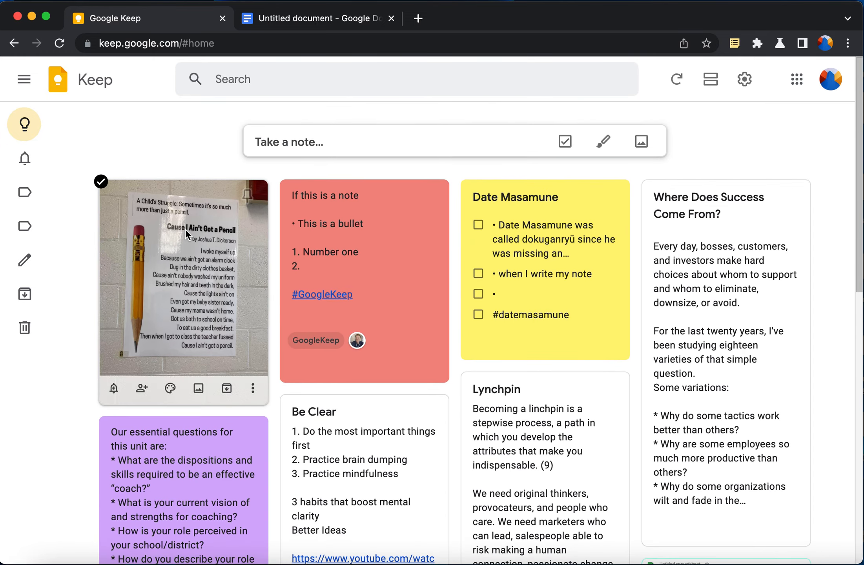
{"action": "left_click", "coordinate": [184, 229]}
Grab the image text to transcribe the 'Cause I Ain't Got a Pencil' poem, then close the note
{"action": "scroll", "coordinate": [434, 198], "scroll_direction": "down", "scroll_amount": 5}
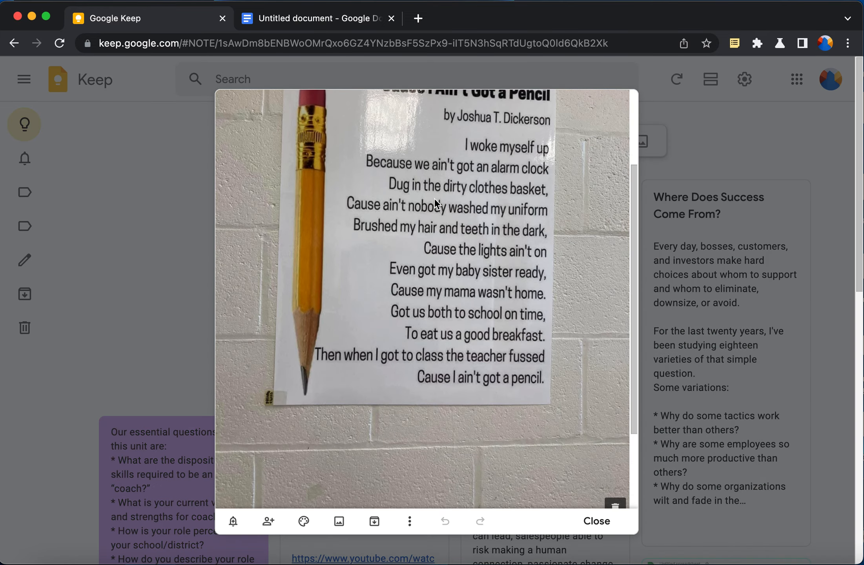
{"action": "left_click", "coordinate": [410, 521]}
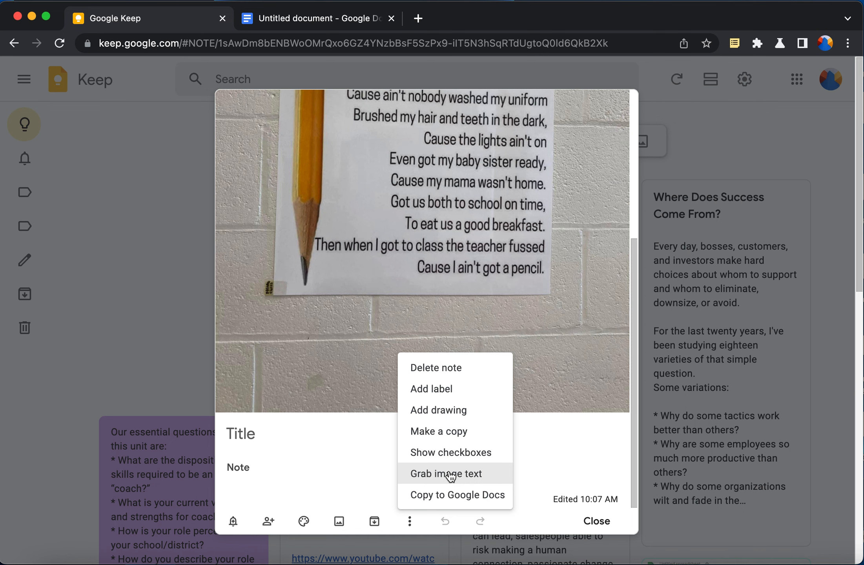
{"action": "left_click", "coordinate": [451, 475]}
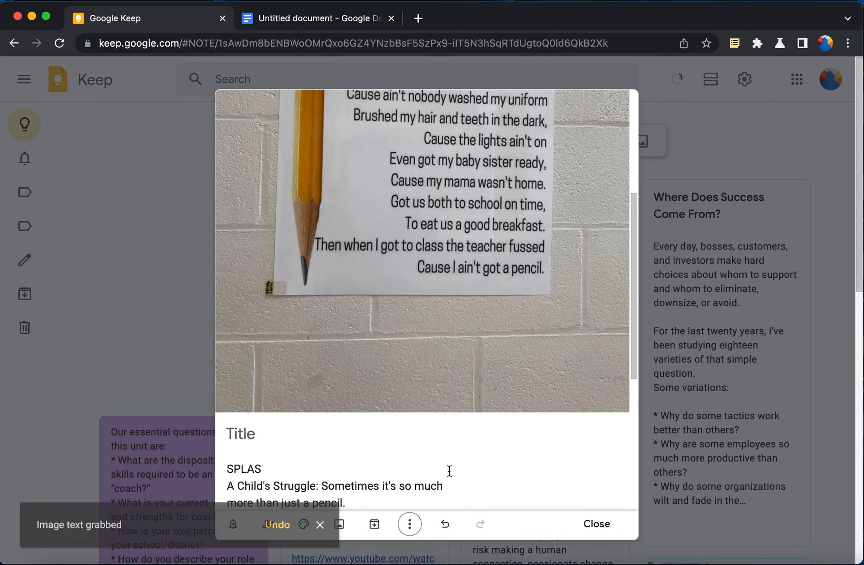
{"action": "scroll", "coordinate": [449, 470], "scroll_direction": "down", "scroll_amount": 5}
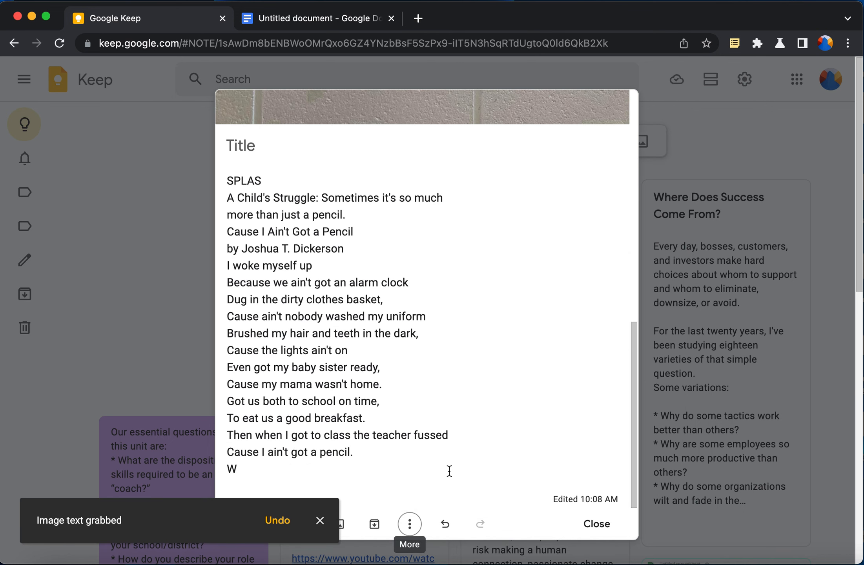
{"action": "scroll", "coordinate": [399, 378], "scroll_direction": "up", "scroll_amount": 10}
{"action": "scroll", "coordinate": [400, 377], "scroll_direction": "down", "scroll_amount": 2}
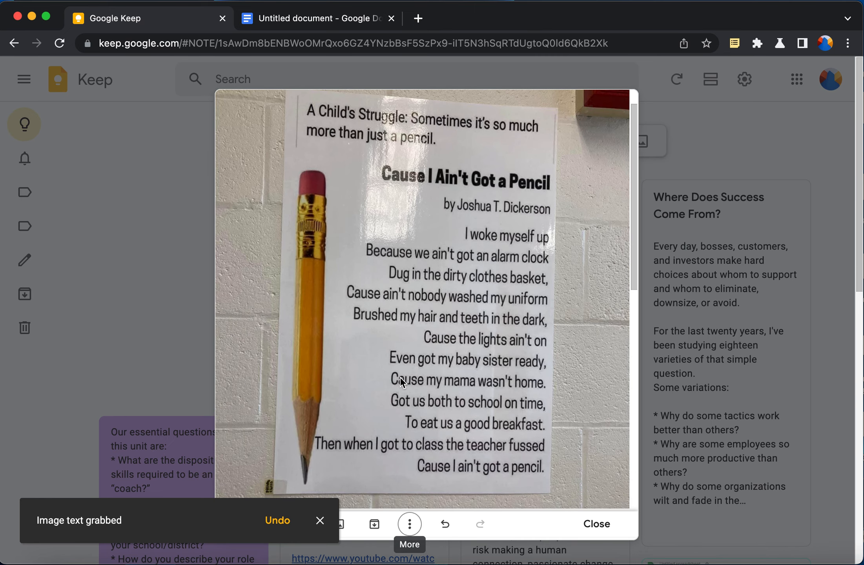
{"action": "scroll", "coordinate": [399, 377], "scroll_direction": "down", "scroll_amount": 10}
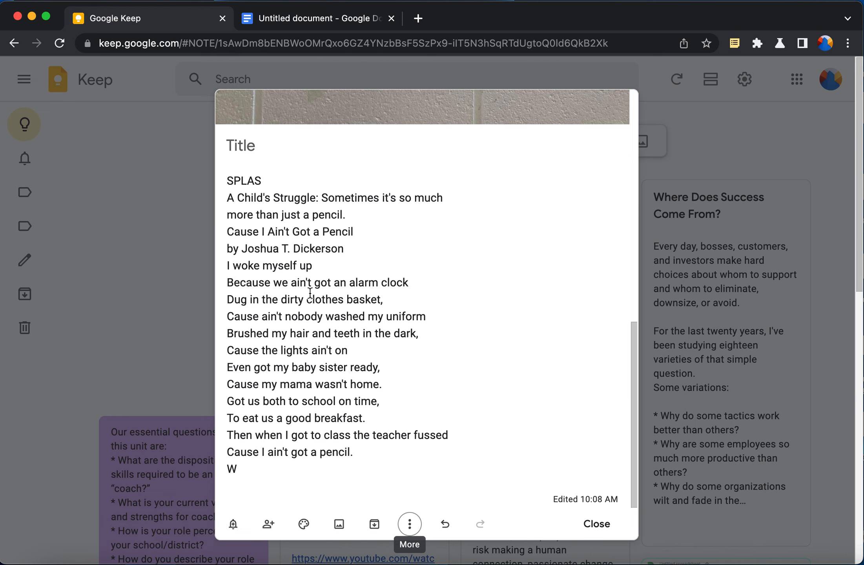
{"action": "scroll", "coordinate": [335, 217], "scroll_direction": "up", "scroll_amount": 12}
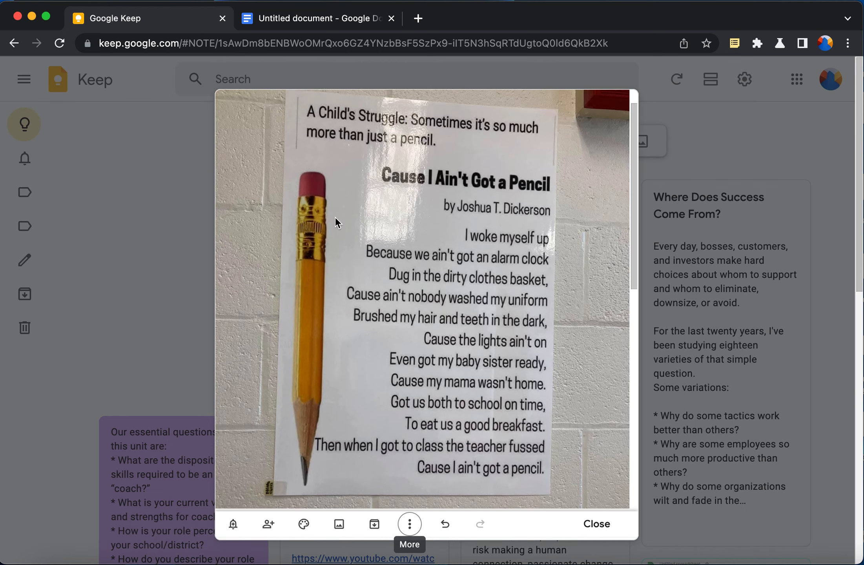
{"action": "scroll", "coordinate": [335, 217], "scroll_direction": "down", "scroll_amount": 6}
{"action": "scroll", "coordinate": [334, 217], "scroll_direction": "down", "scroll_amount": 7}
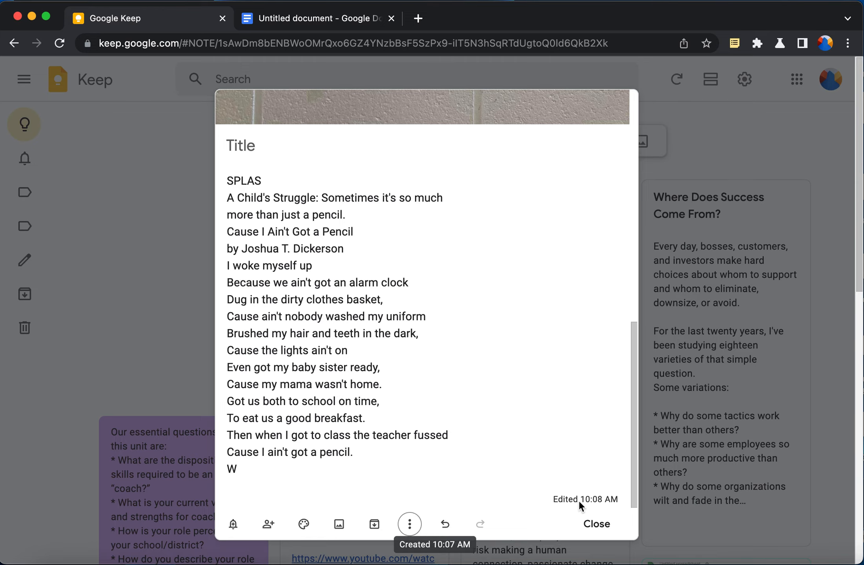
{"action": "left_click", "coordinate": [587, 528]}
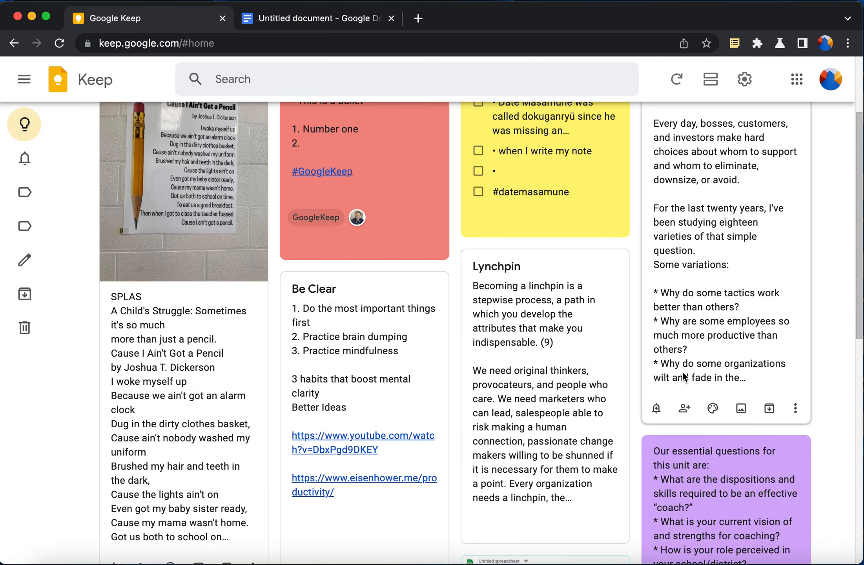
Start a new empty note above the pencil poem card, glancing at its options menu
{"action": "scroll", "coordinate": [683, 372], "scroll_direction": "up", "scroll_amount": 2}
{"action": "scroll", "coordinate": [683, 371], "scroll_direction": "up", "scroll_amount": 1}
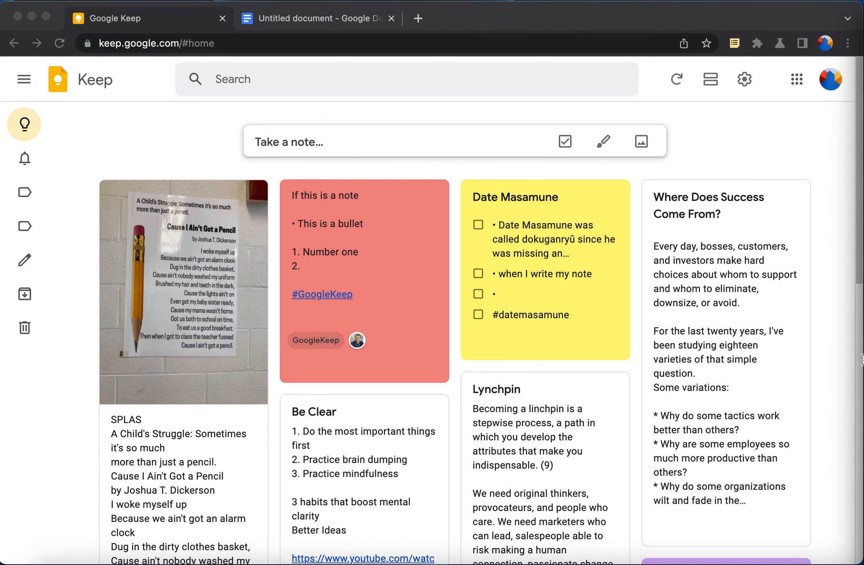
{"action": "left_click", "coordinate": [396, 139]}
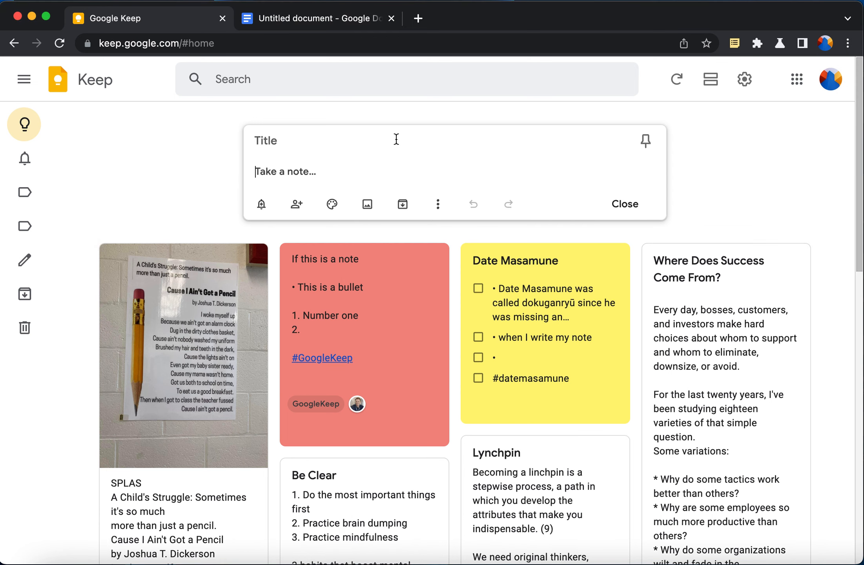
{"action": "left_click", "coordinate": [437, 204]}
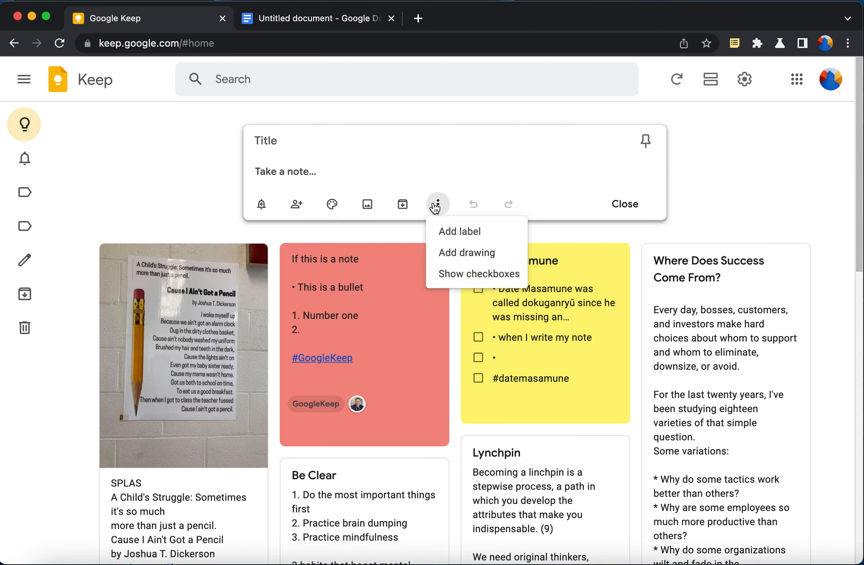
{"action": "left_click", "coordinate": [436, 205]}
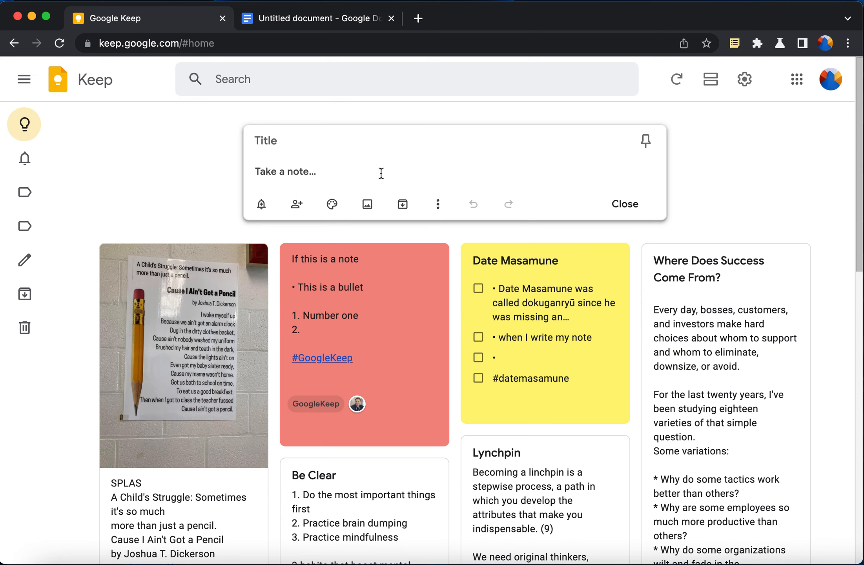